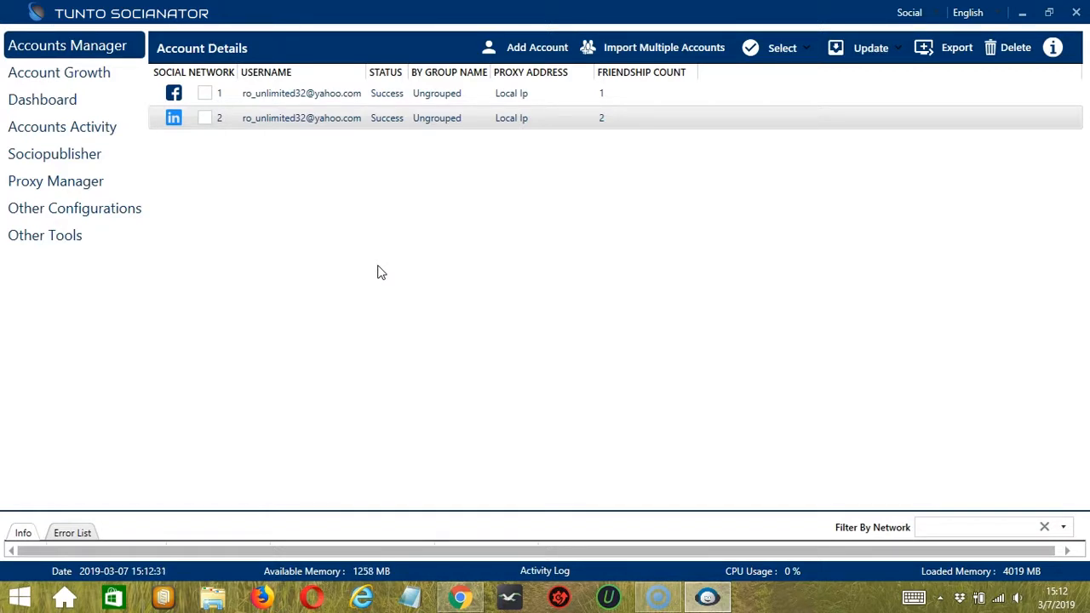
# Step: Open the activity tools of the LinkedIn account and go to its Salesnavigator Userscraper configuration
pyautogui.click(260, 263)
pyautogui.click(256, 126)
pyautogui.rightClick(251, 121)
pyautogui.click(181, 207)
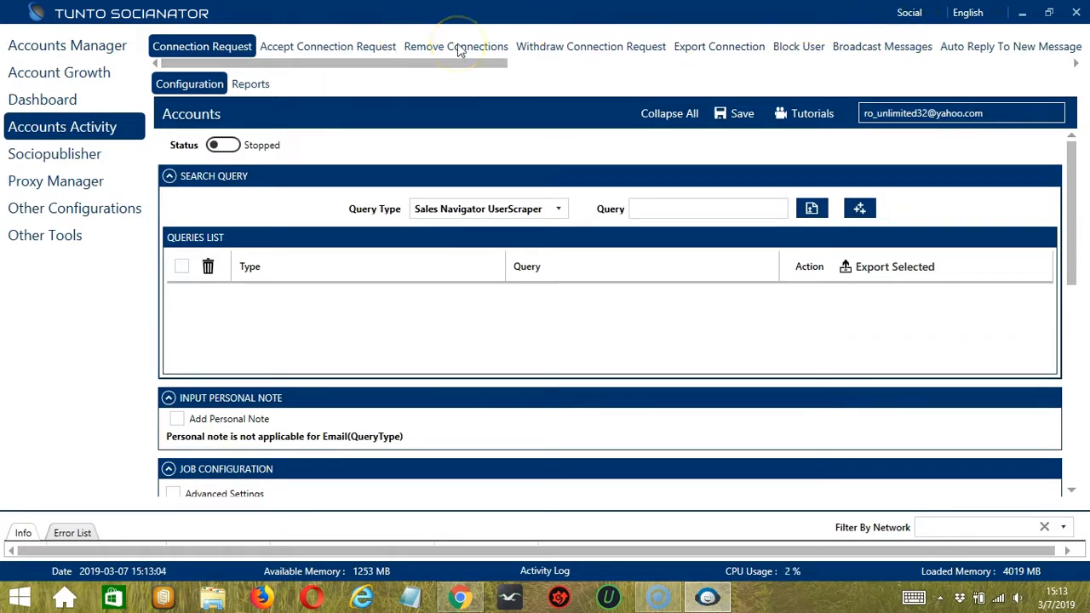
pyautogui.moveTo(489, 65); pyautogui.dragTo(930, 61)
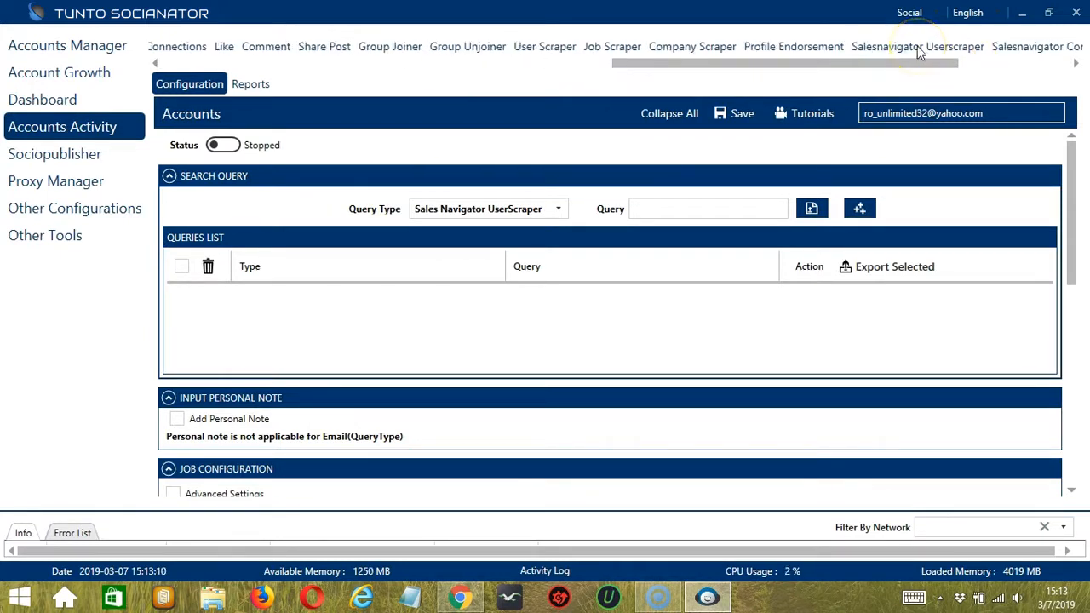
pyautogui.click(918, 46)
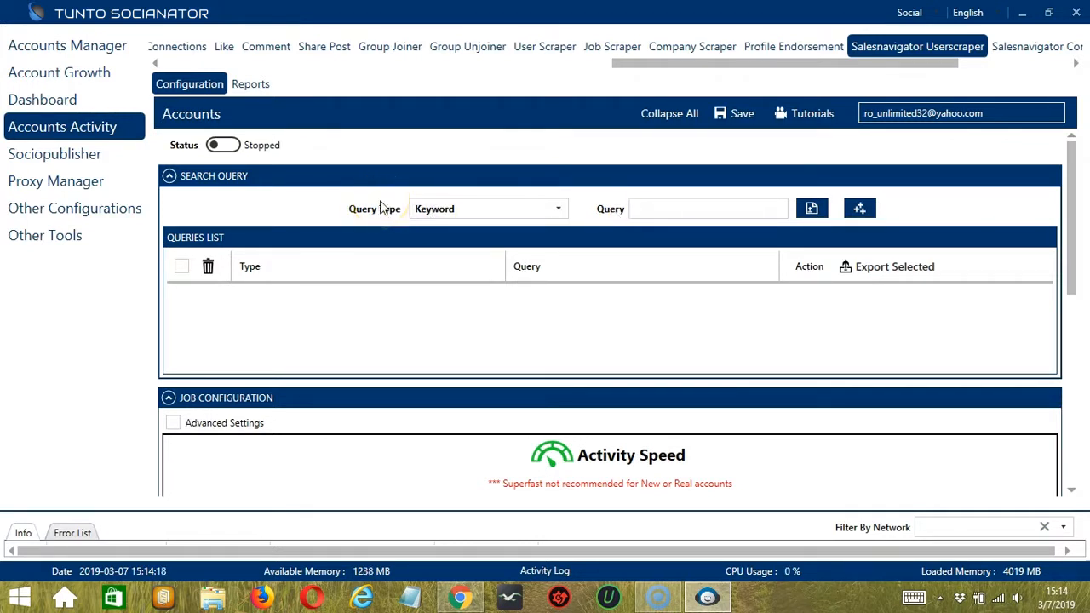
pyautogui.click(560, 209)
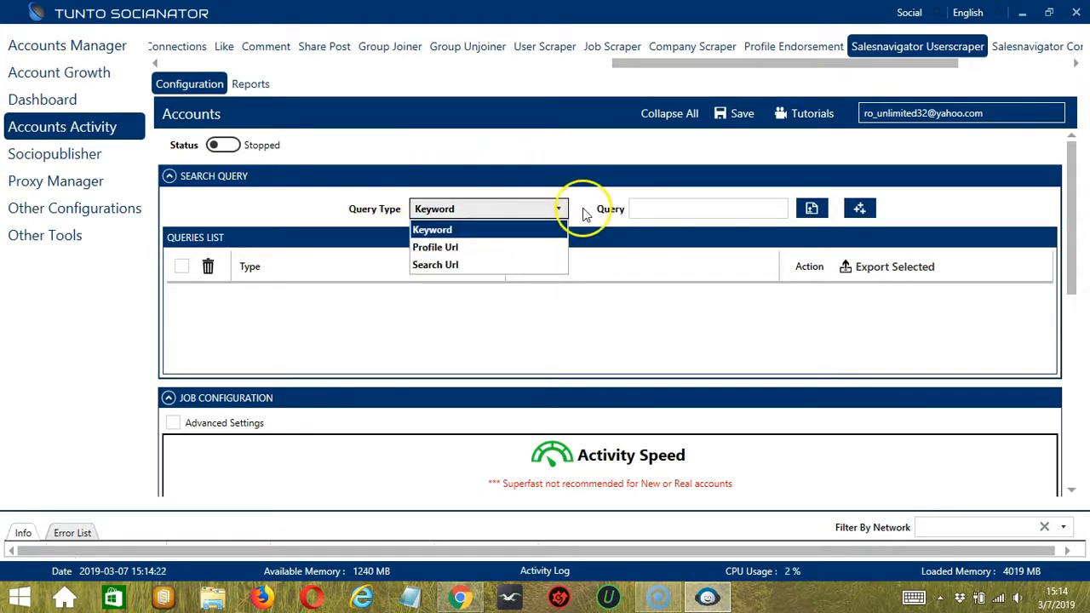
pyautogui.click(585, 208)
pyautogui.click(643, 209)
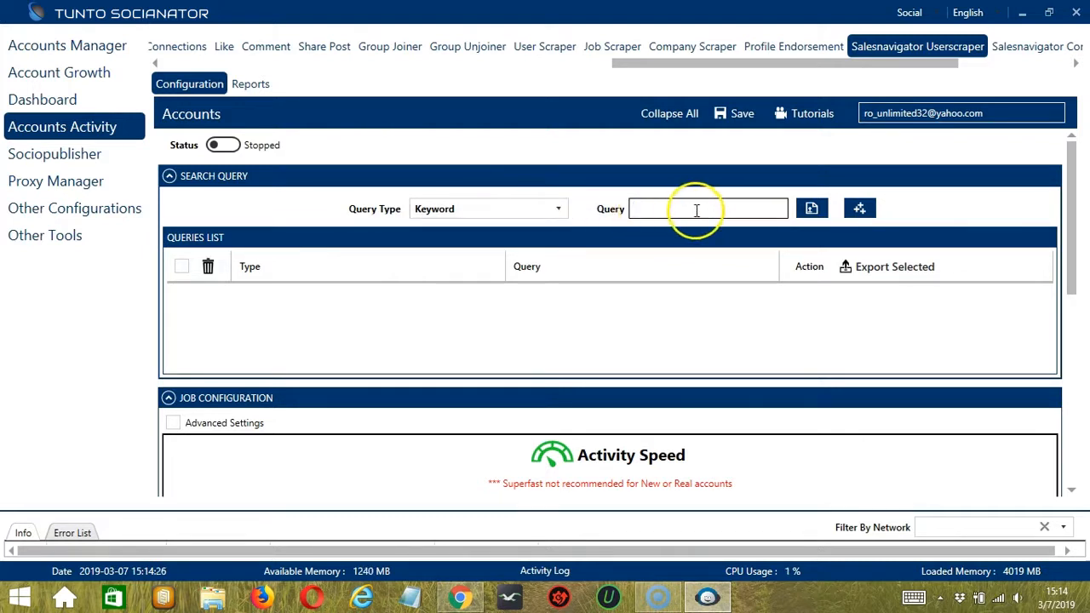
pyautogui.click(815, 210)
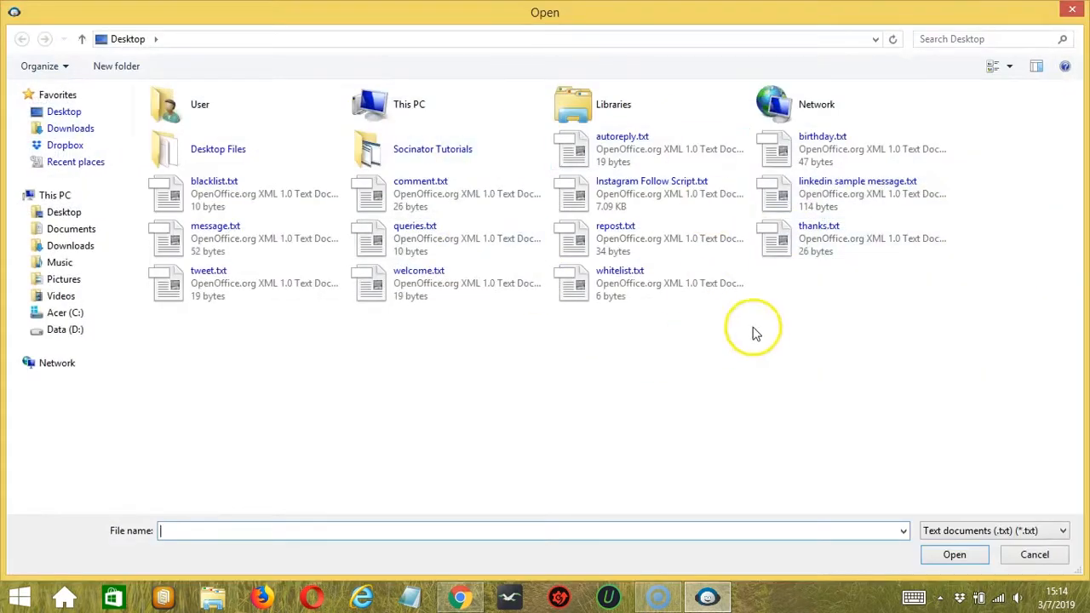
pyautogui.click(1015, 556)
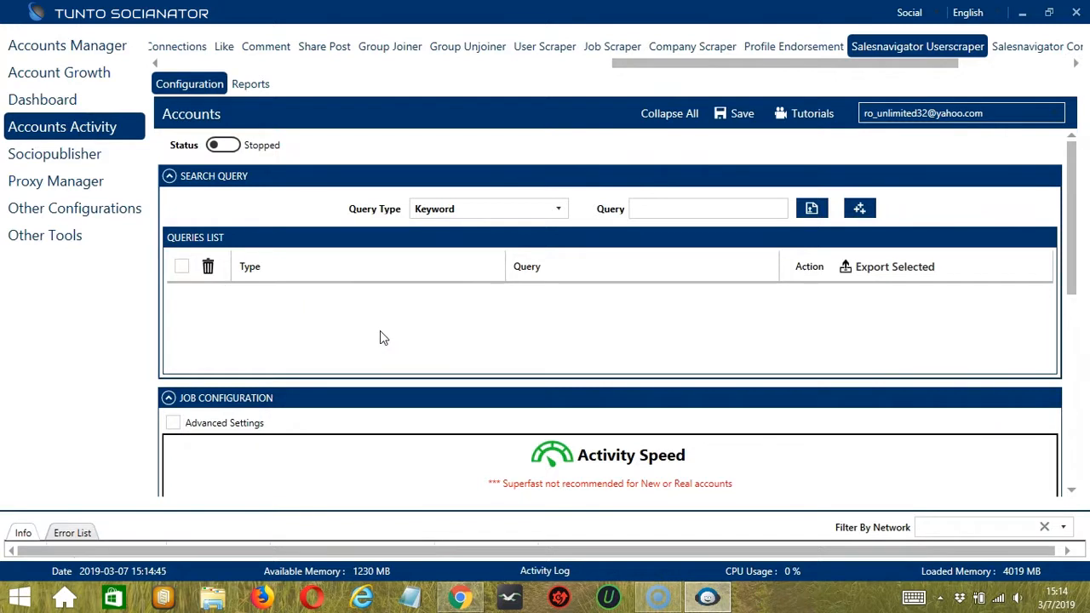
# Step: Add a Keyword query for "web developer" to the queries list
pyautogui.click(676, 206)
pyautogui.write('web developer')
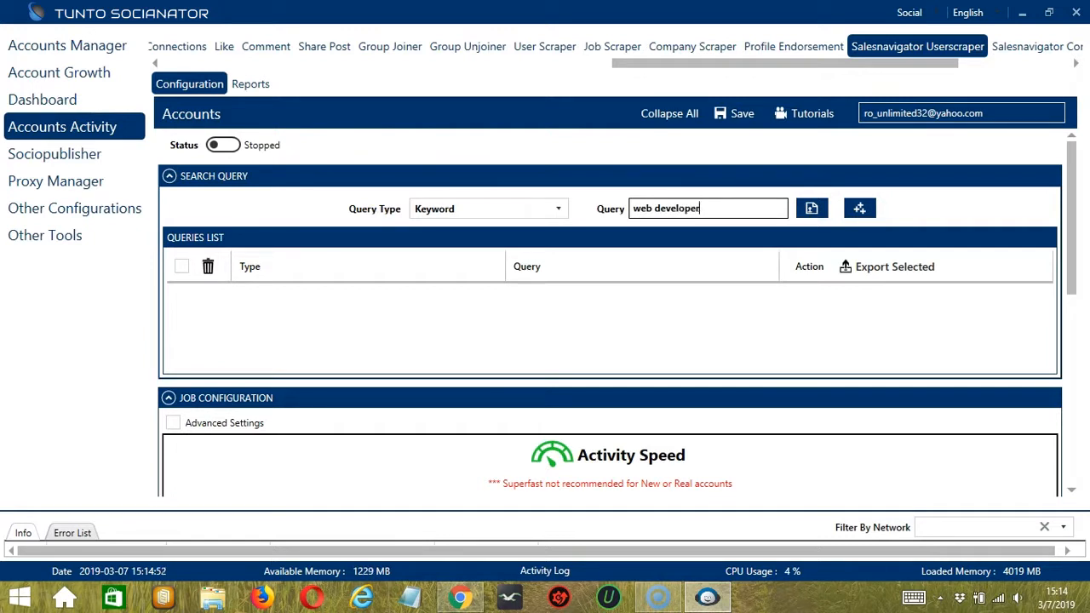
pyautogui.click(857, 211)
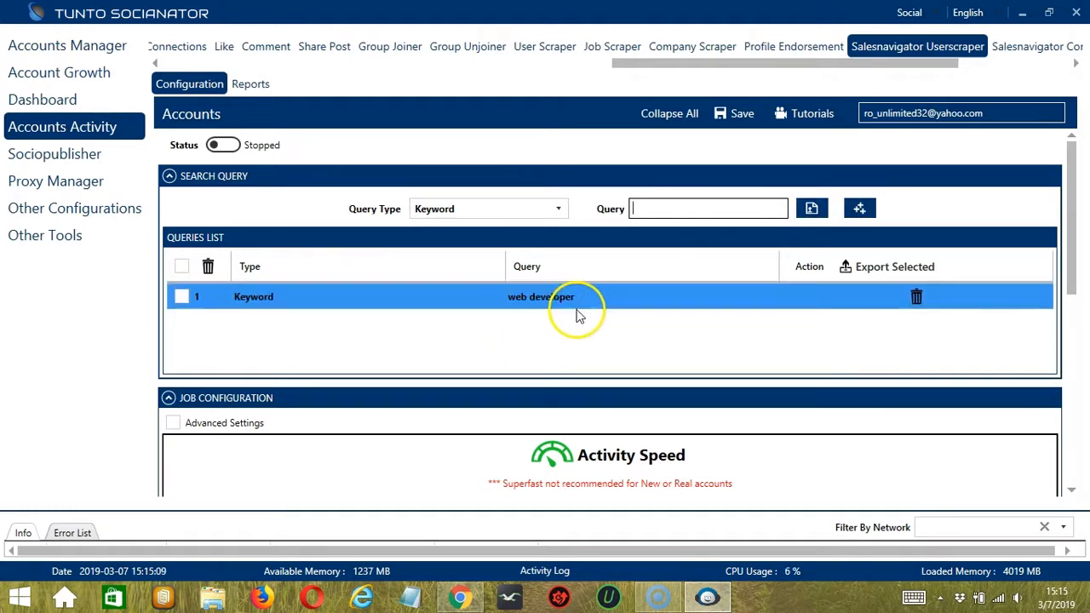
# Step: Add a Profile Url query using the address copied from the LinkedIn profile open in Chrome
pyautogui.click(558, 207)
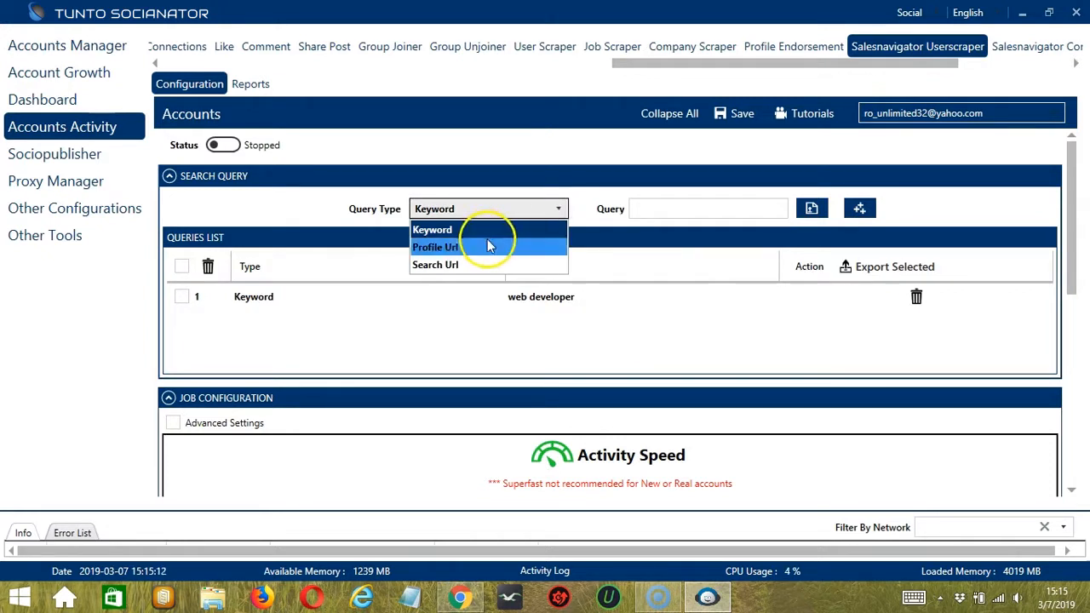
pyautogui.click(474, 247)
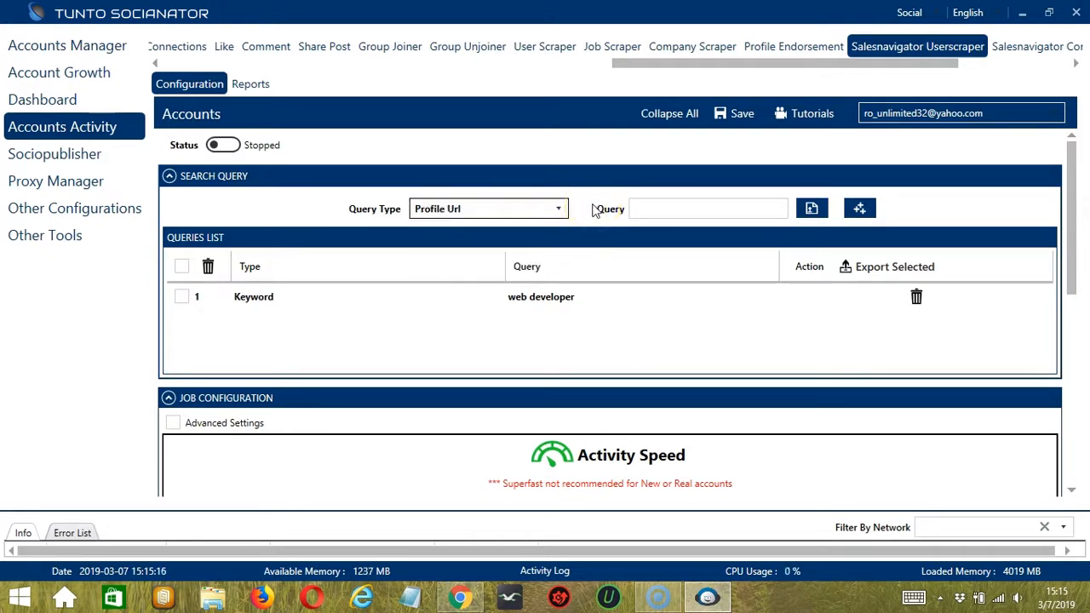
pyautogui.click(460, 596)
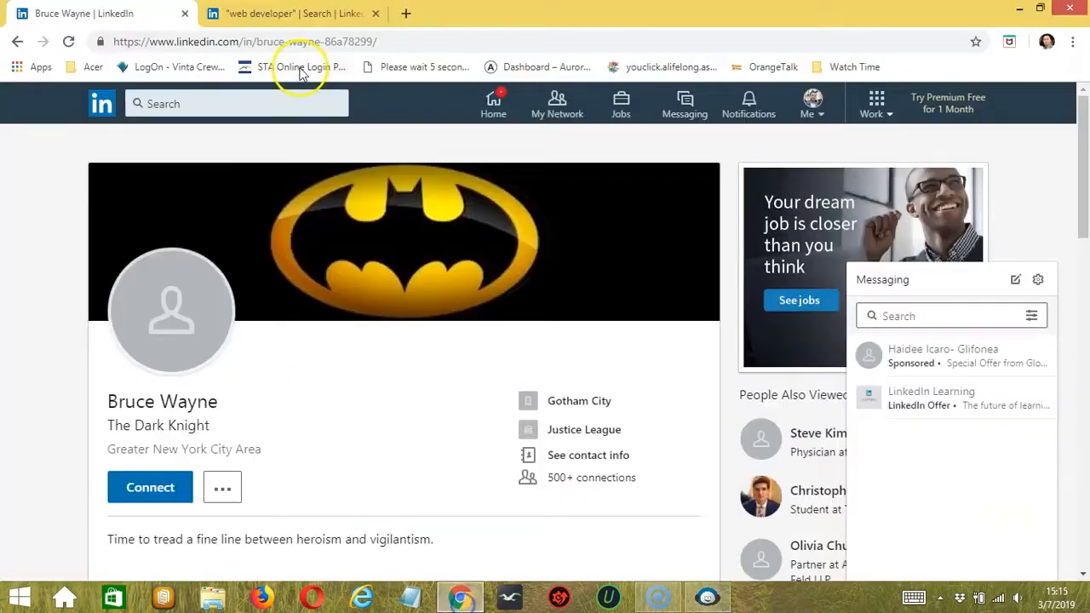
pyautogui.click(343, 41)
pyautogui.hotkey('ctrl', 'c')
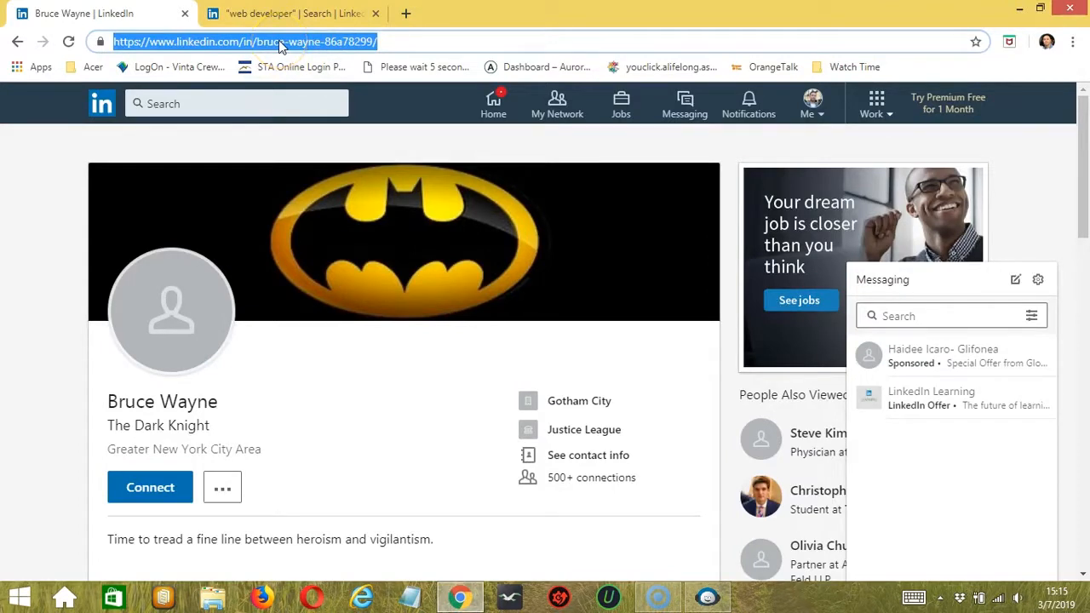
pyautogui.hotkey('alt', 'Tab')
pyautogui.click(690, 207)
pyautogui.hotkey('ctrl', 'v')
pyautogui.click(860, 209)
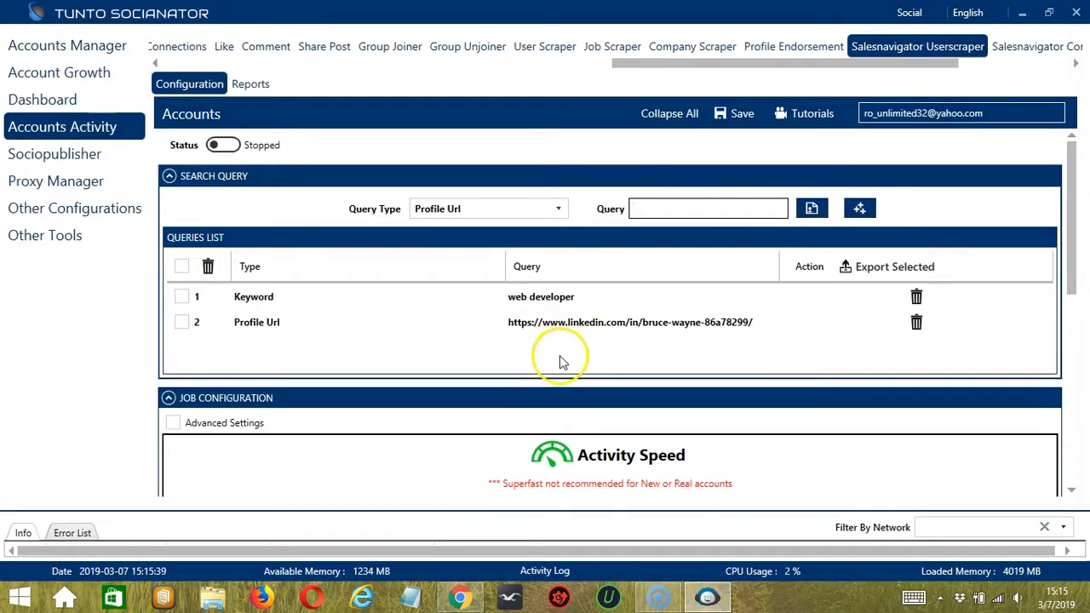
# Step: Set the query type to Search Url and get the address of LinkedIn's "web developer" people search from Chrome
pyautogui.click(559, 208)
pyautogui.click(480, 265)
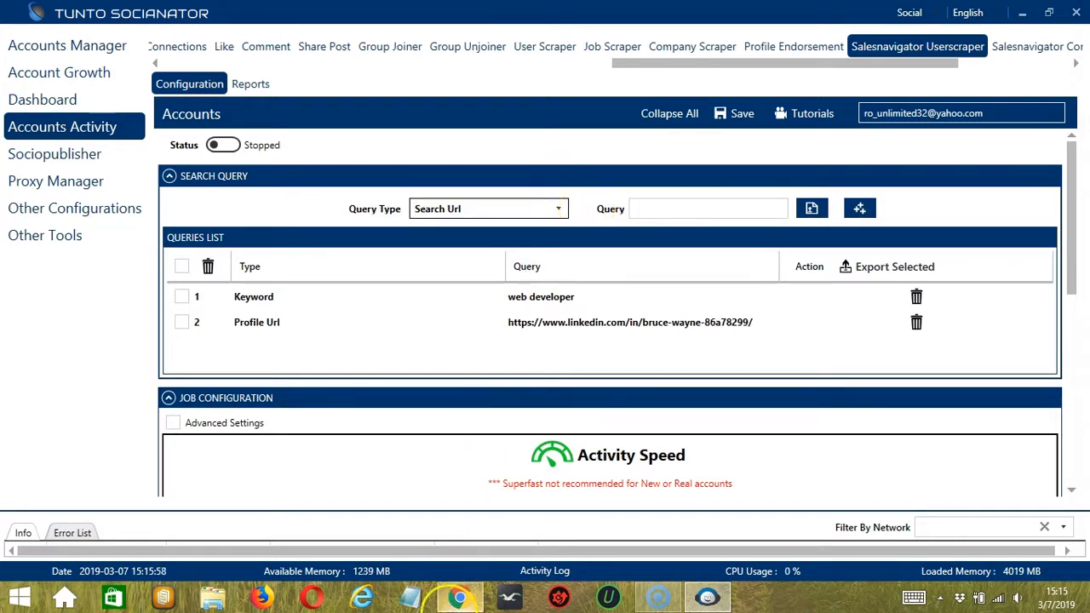
pyautogui.moveTo(460, 597)
pyautogui.click(451, 477)
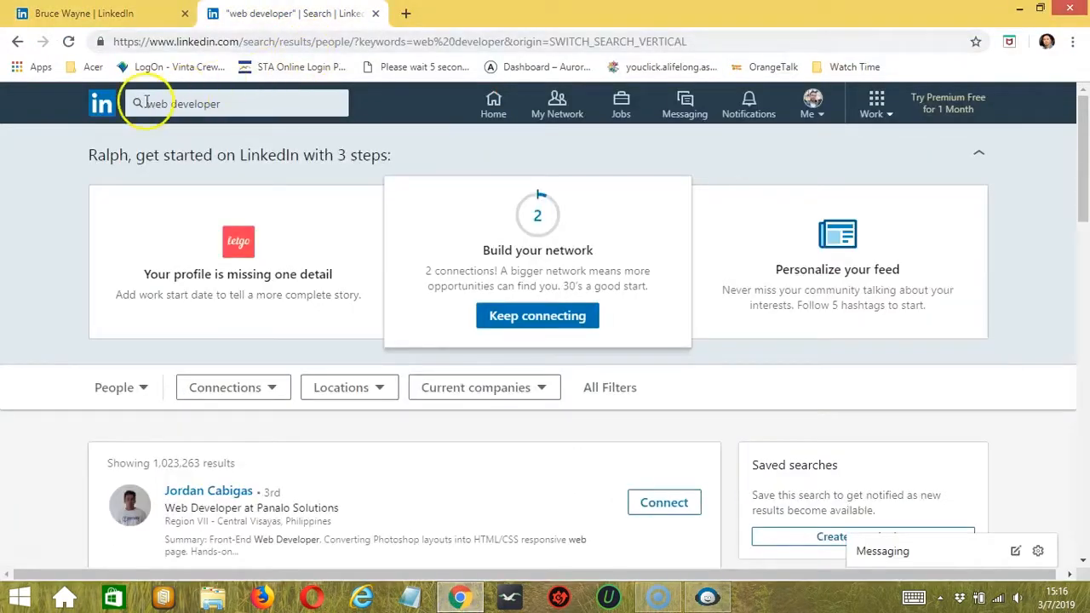
pyautogui.click(109, 392)
pyautogui.click(109, 392)
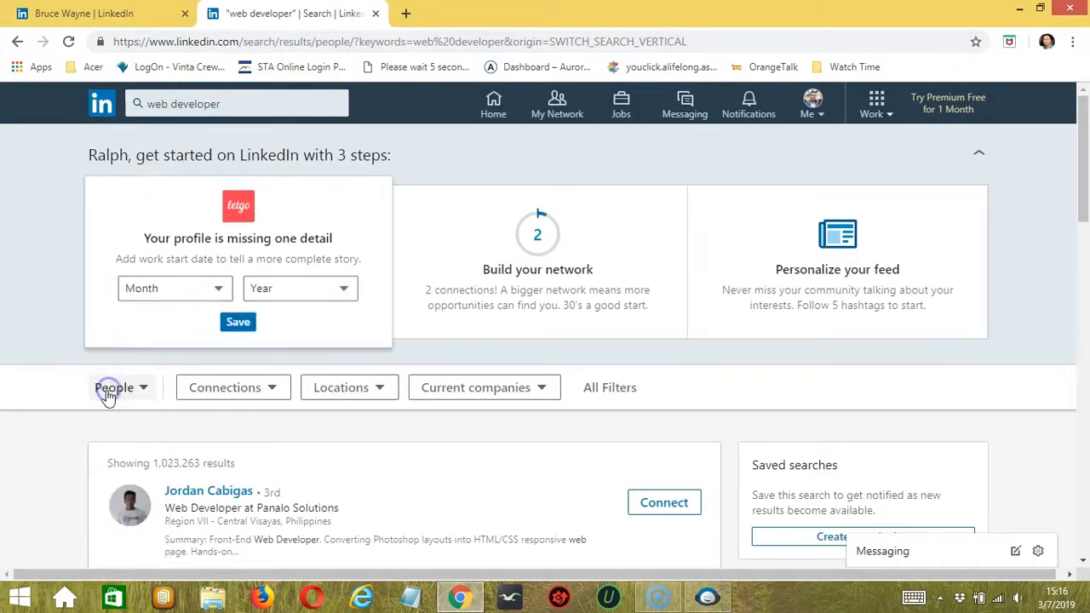
pyautogui.click(22, 433)
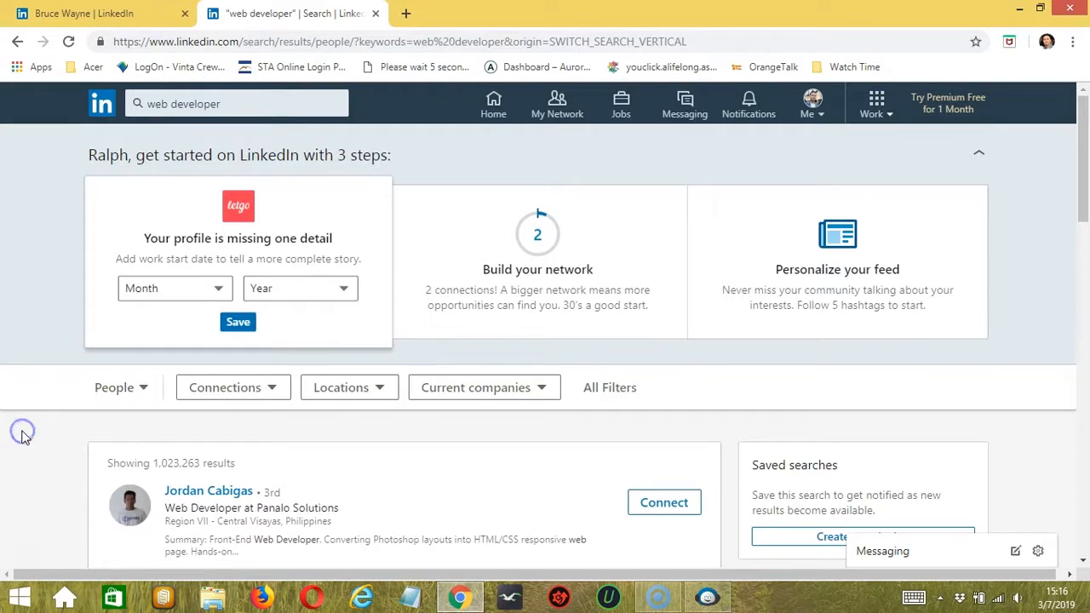
pyautogui.click(258, 45)
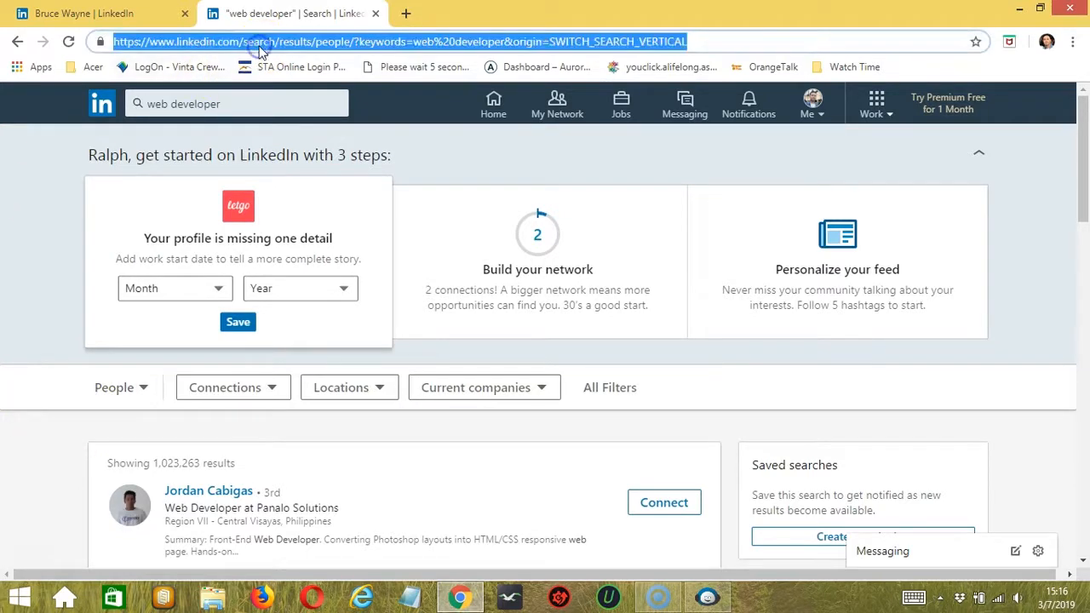
# Step: Switch back to Tunto Socianator and add the LinkedIn people search address as a Search Url query
pyautogui.click(706, 597)
pyautogui.click(707, 206)
pyautogui.write('SEARCH_VERTICAL')
pyautogui.click(858, 208)
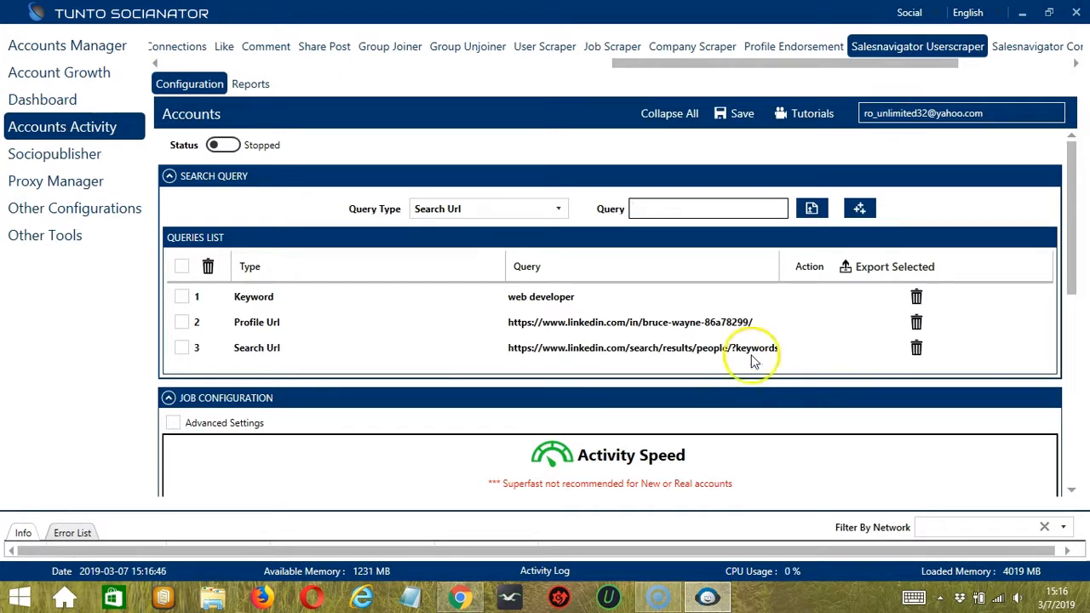
# Step: Delete the "web developer" Keyword query from the queries list
pyautogui.click(918, 298)
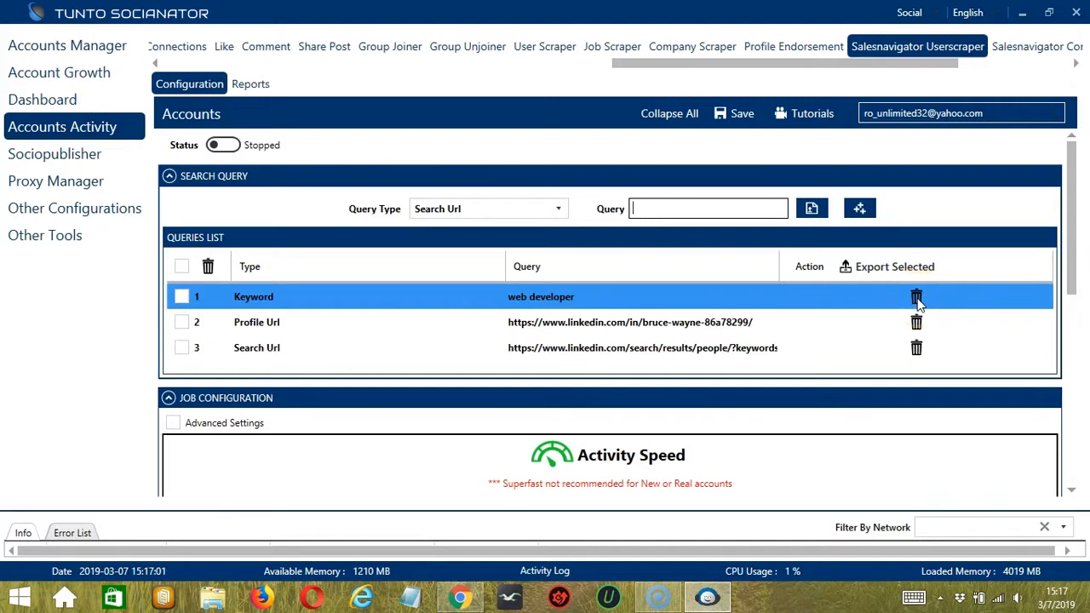
pyautogui.click(916, 298)
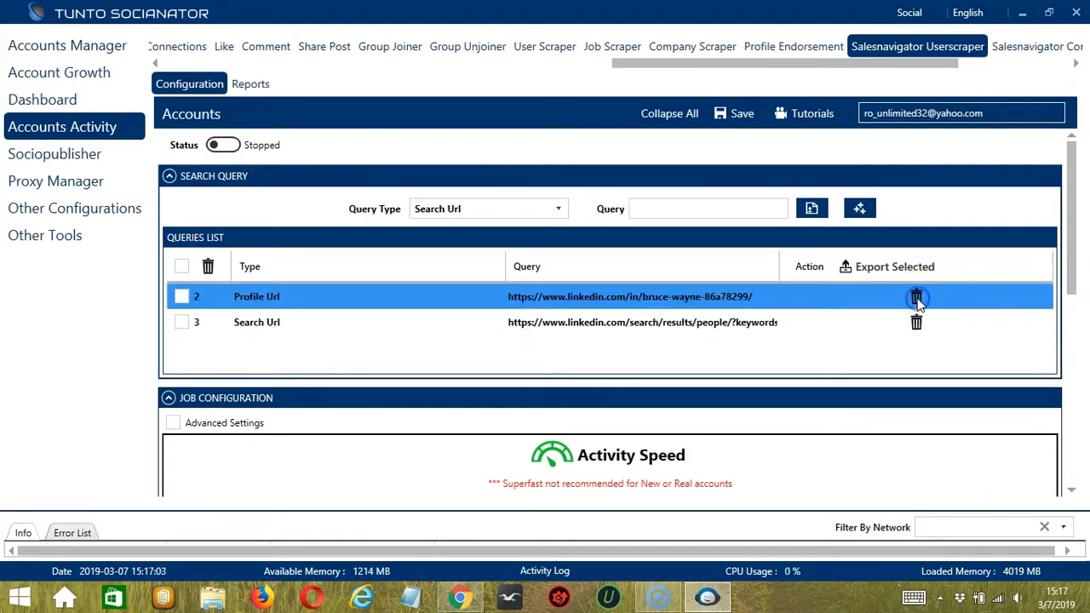
pyautogui.click(971, 358)
# Step: Try the Medium and Fast activity speeds in the job configuration and settle on Superfast
pyautogui.scroll(-5, 392, 215)
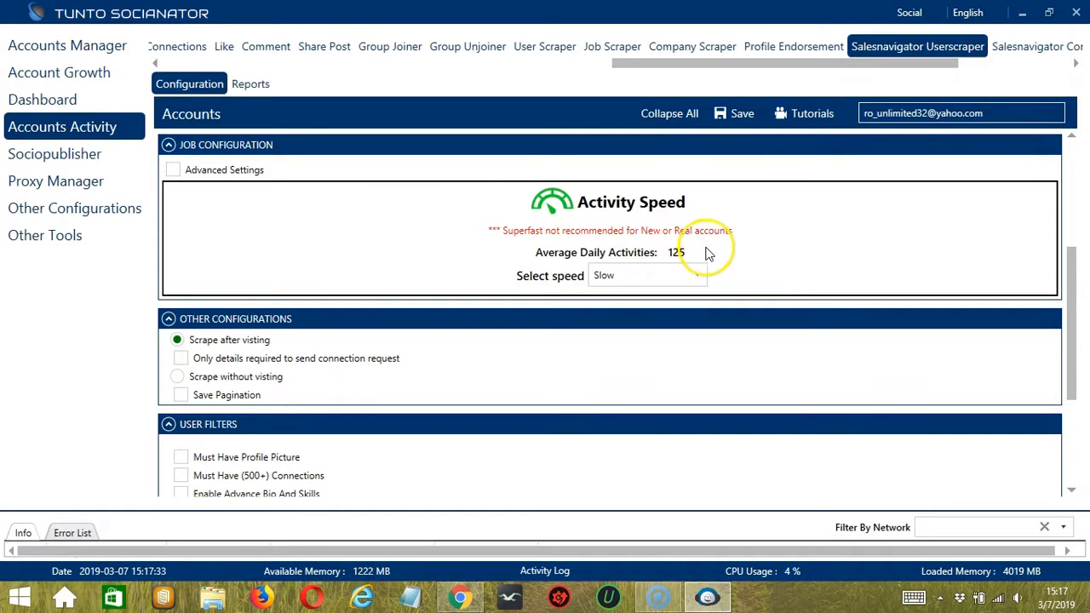
pyautogui.click(697, 275)
pyautogui.click(621, 317)
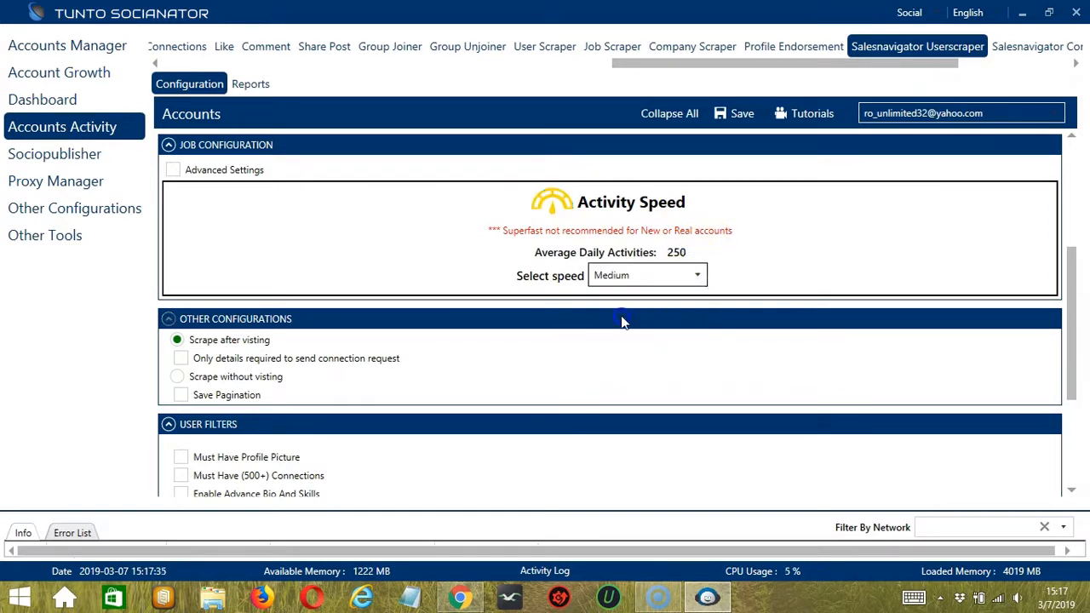
pyautogui.click(697, 276)
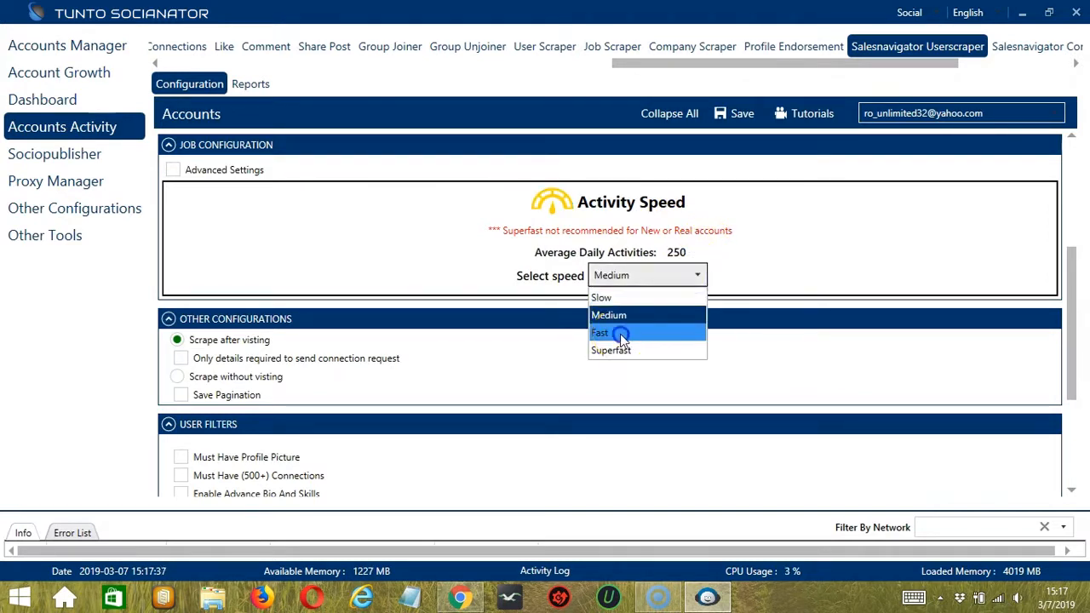
pyautogui.click(622, 334)
pyautogui.click(698, 276)
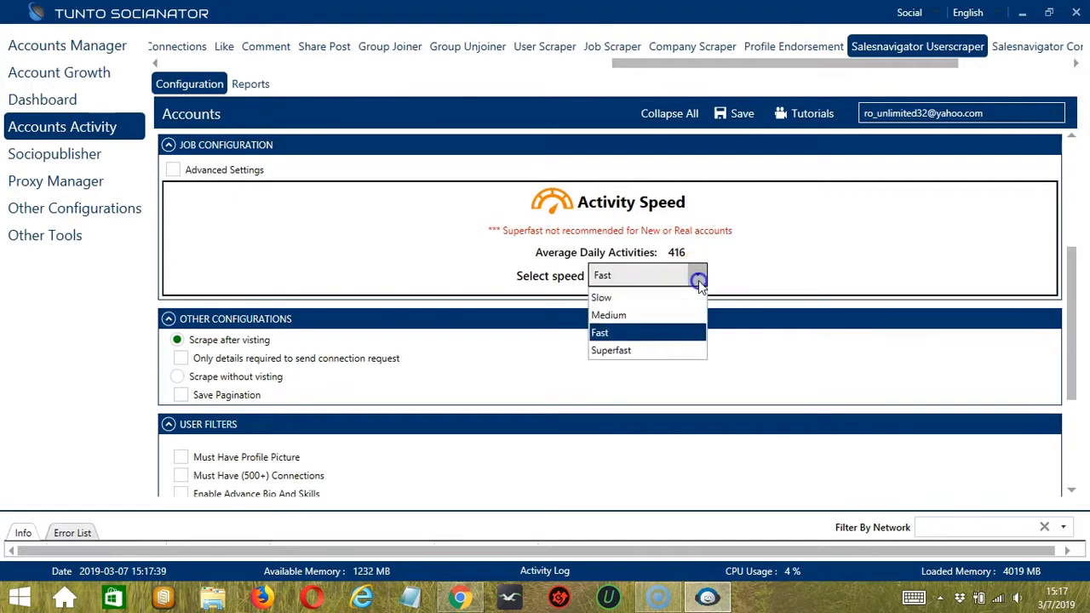
pyautogui.click(635, 347)
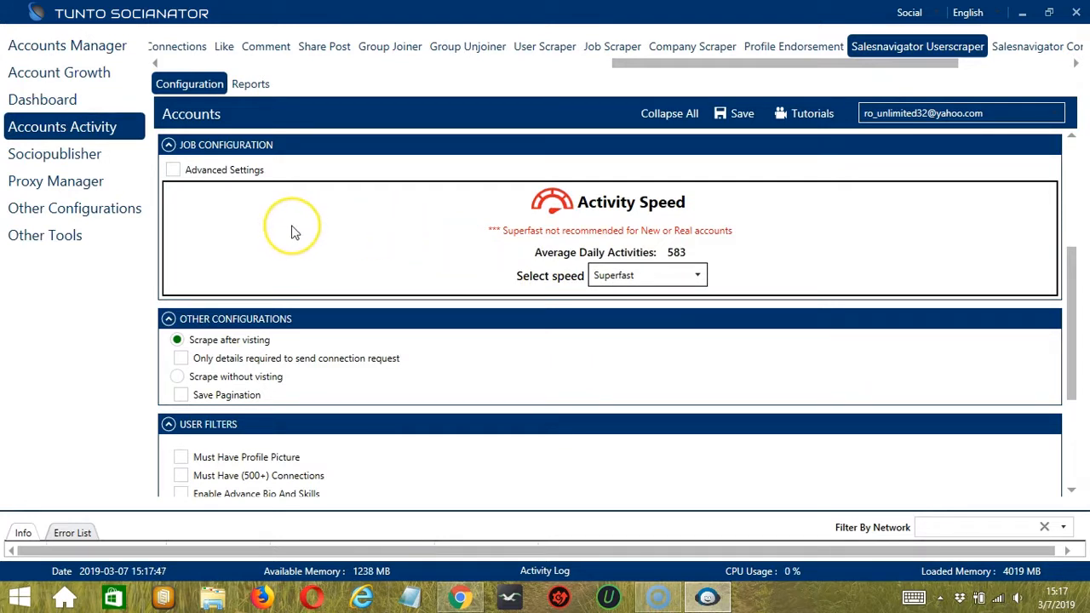
# Step: Enable the advanced job settings and turn on the option to increase the scraping number each day
pyautogui.click(172, 170)
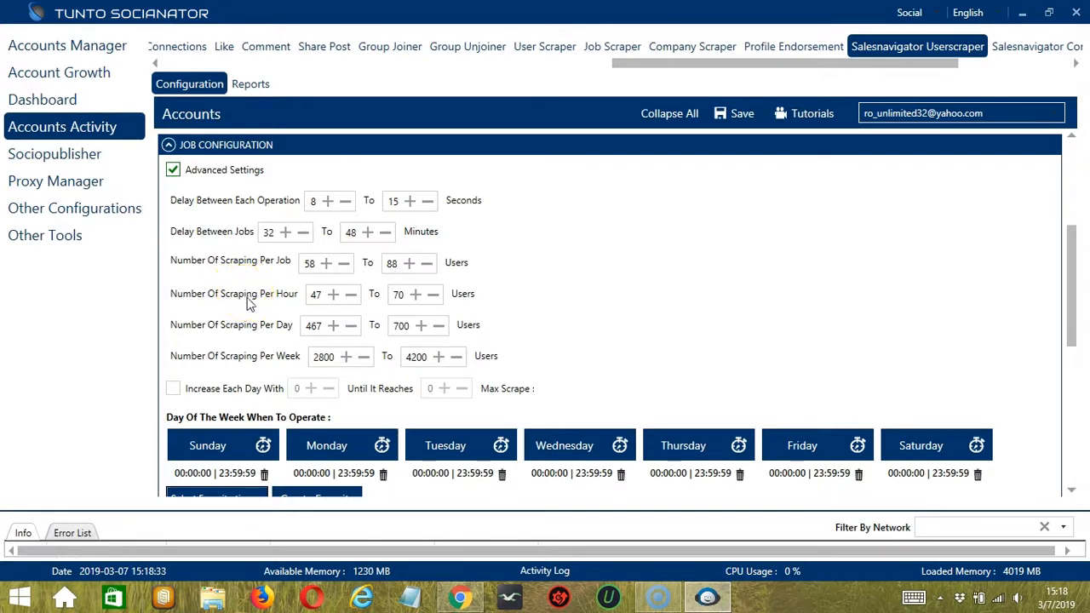
pyautogui.click(172, 389)
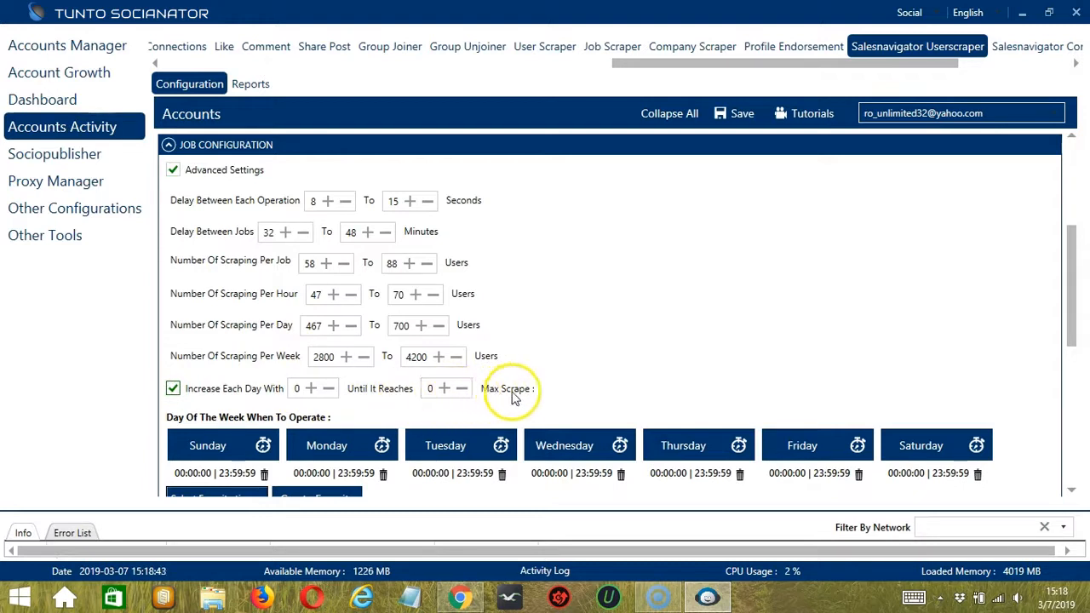
# Step: Delete Monday's operating time interval from the weekly schedule
pyautogui.scroll(-3, 767, 289)
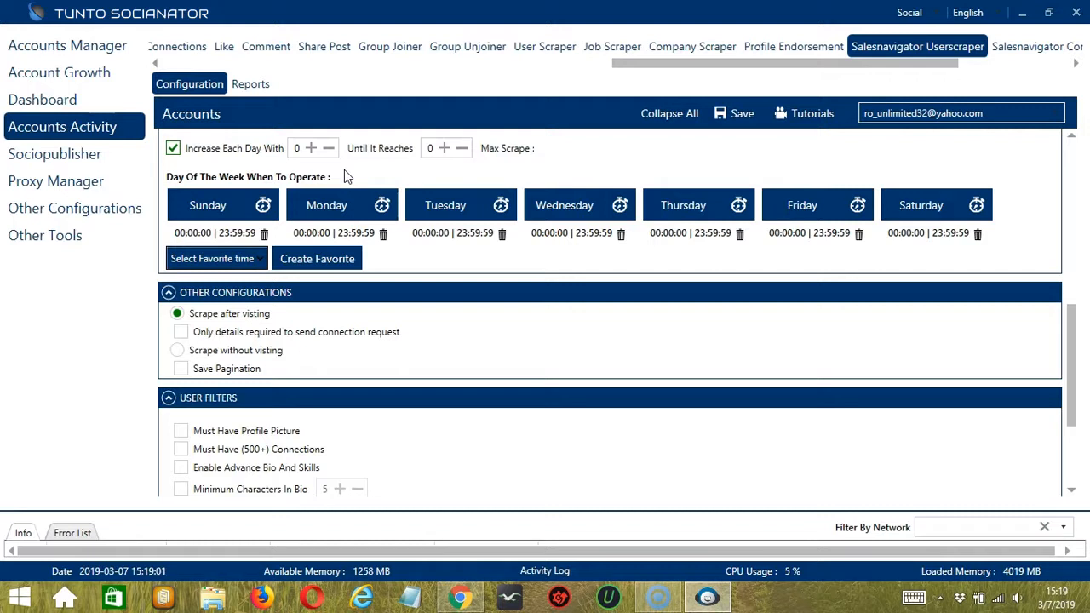
pyautogui.click(373, 223)
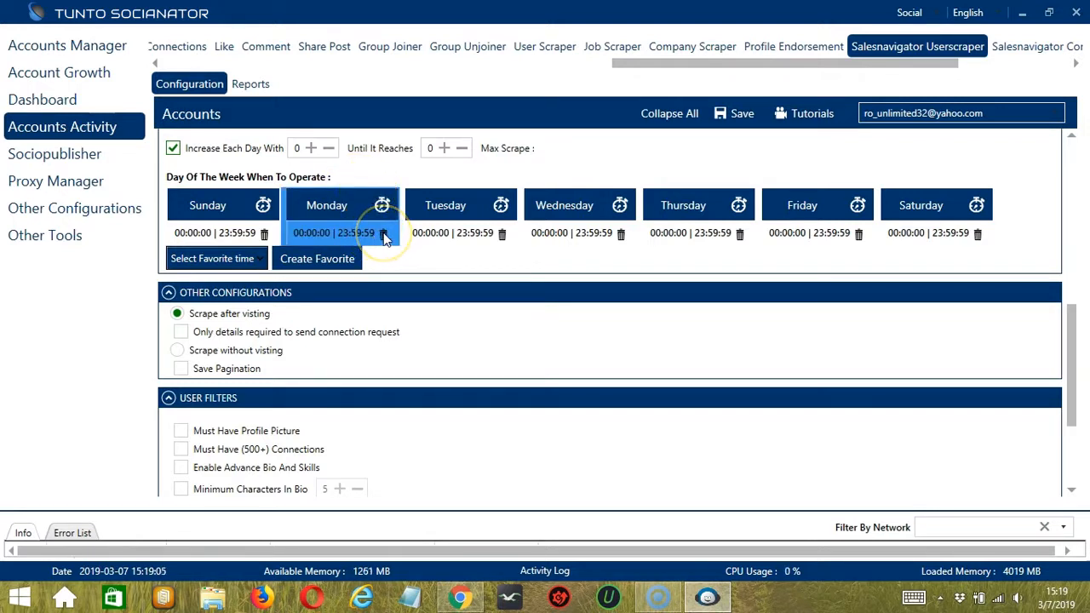
pyautogui.click(383, 234)
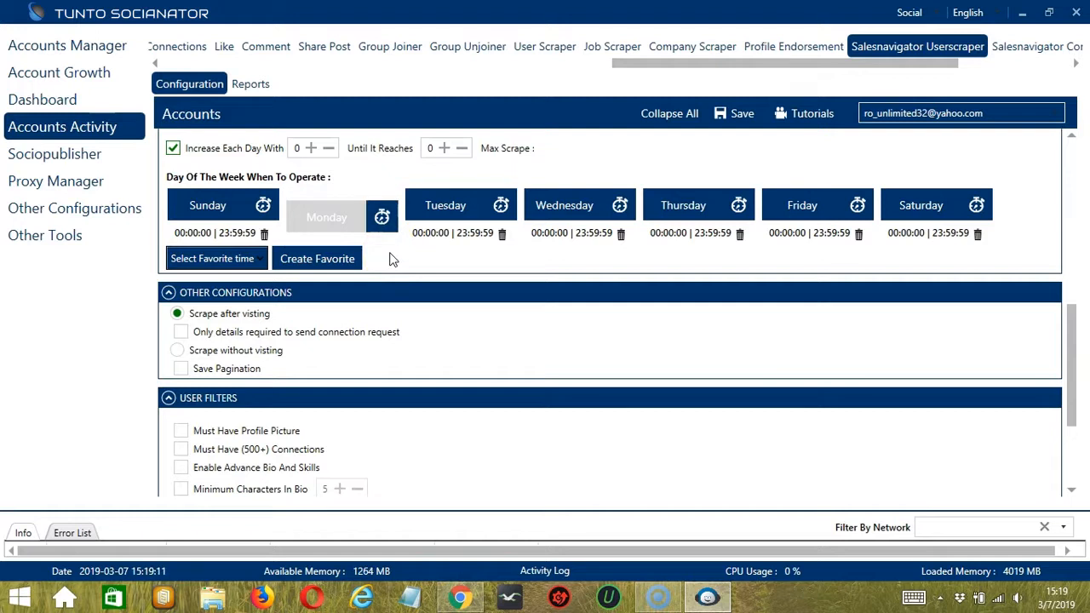
# Step: Add a Monday operating interval from 12:00:00 AM to 1:59:59 AM
pyautogui.click(354, 219)
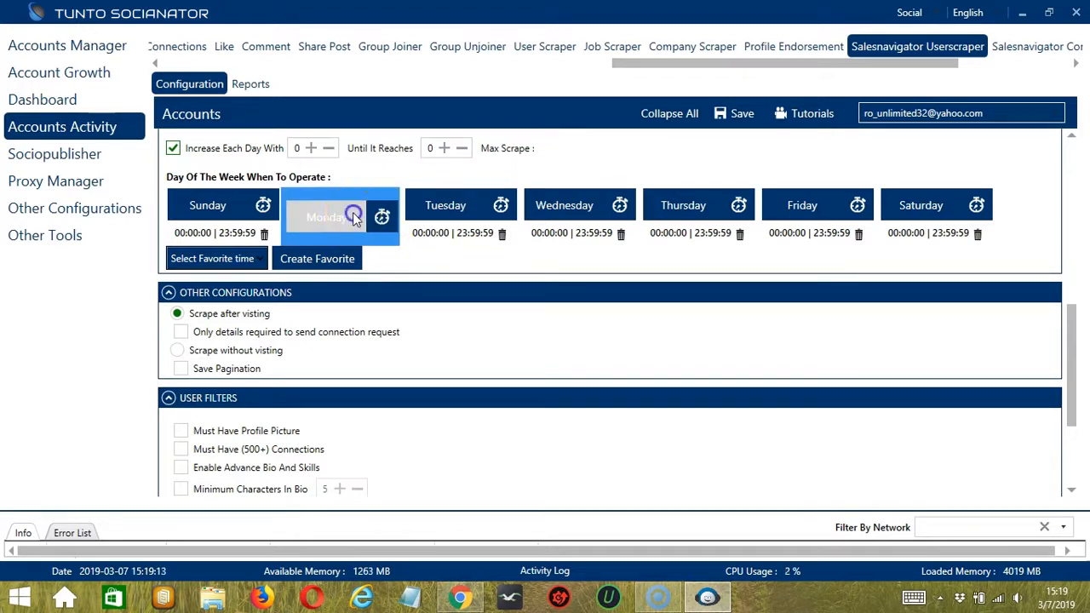
pyautogui.click(529, 303)
pyautogui.click(531, 302)
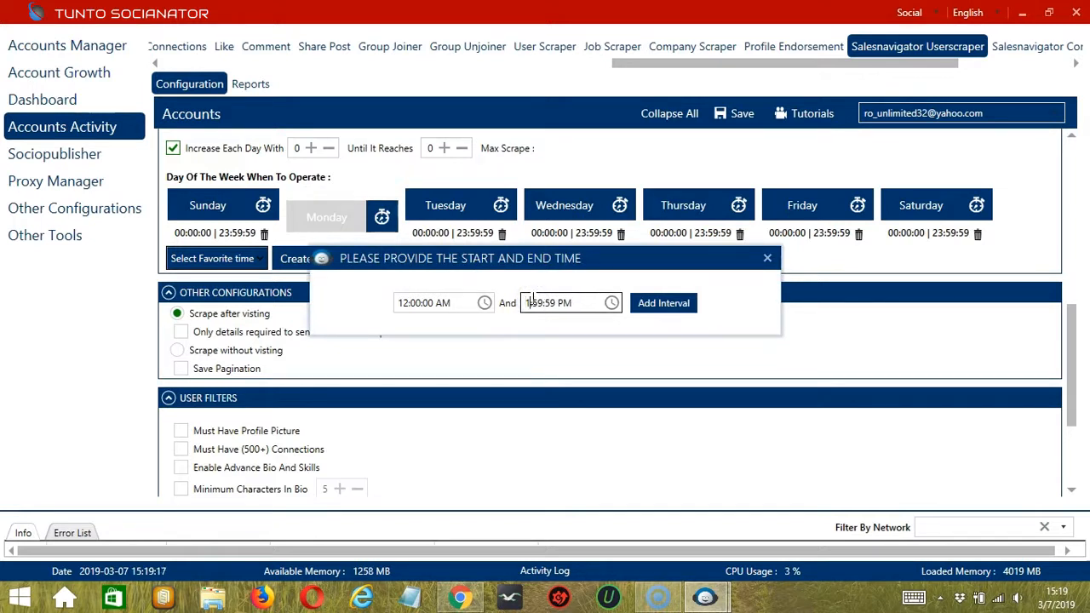
pyautogui.press('BackSpace')
pyautogui.write('A')
pyautogui.click(668, 309)
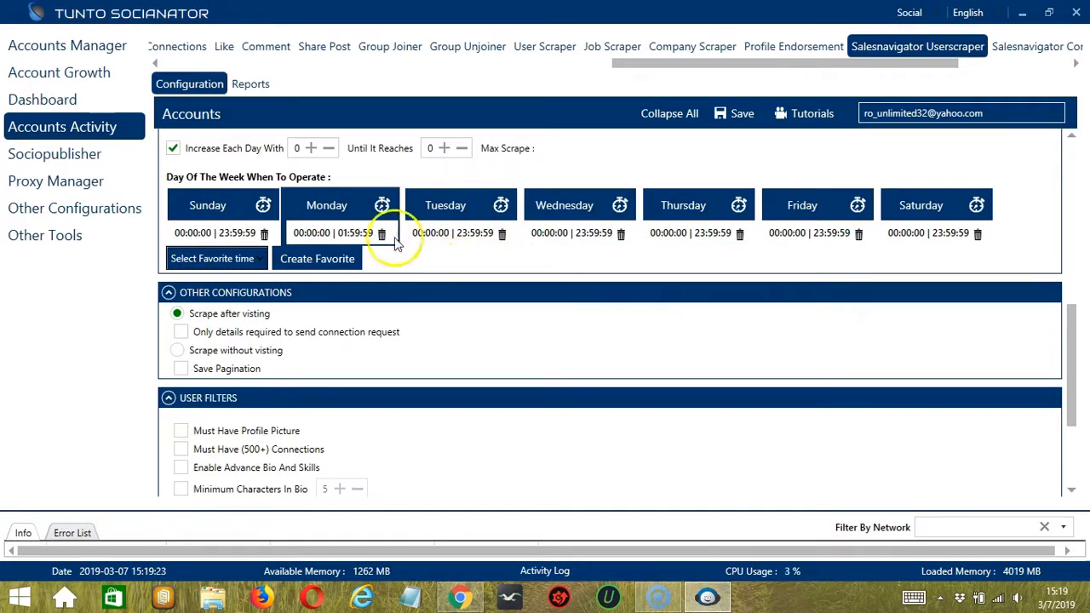
# Step: Add a second Monday operating interval from 2:00:00 AM to 11:59:59 PM
pyautogui.click(362, 210)
pyautogui.click(405, 302)
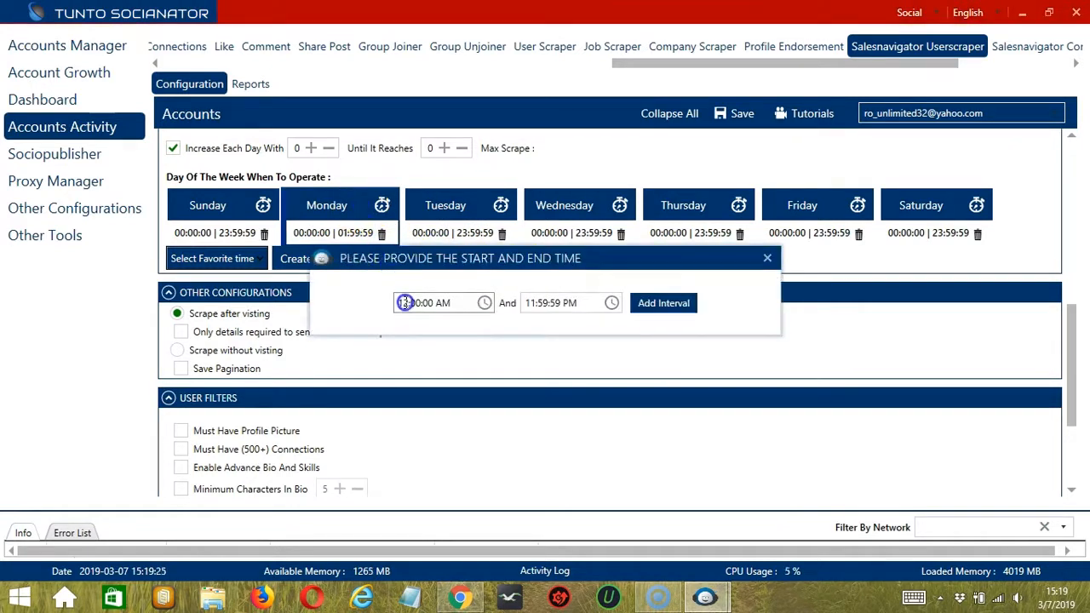
pyautogui.write('2')
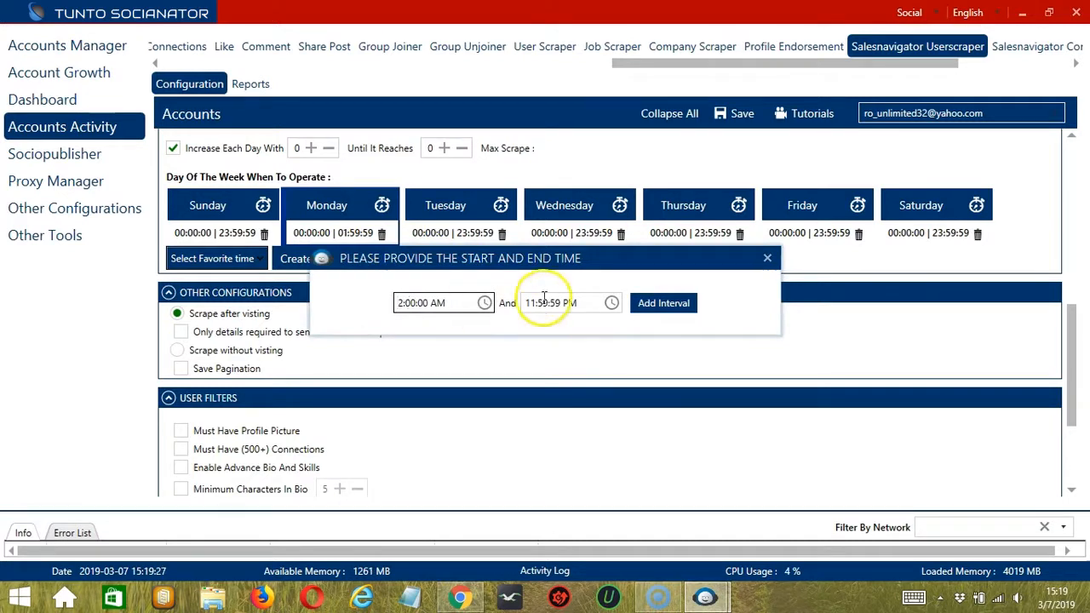
pyautogui.click(669, 305)
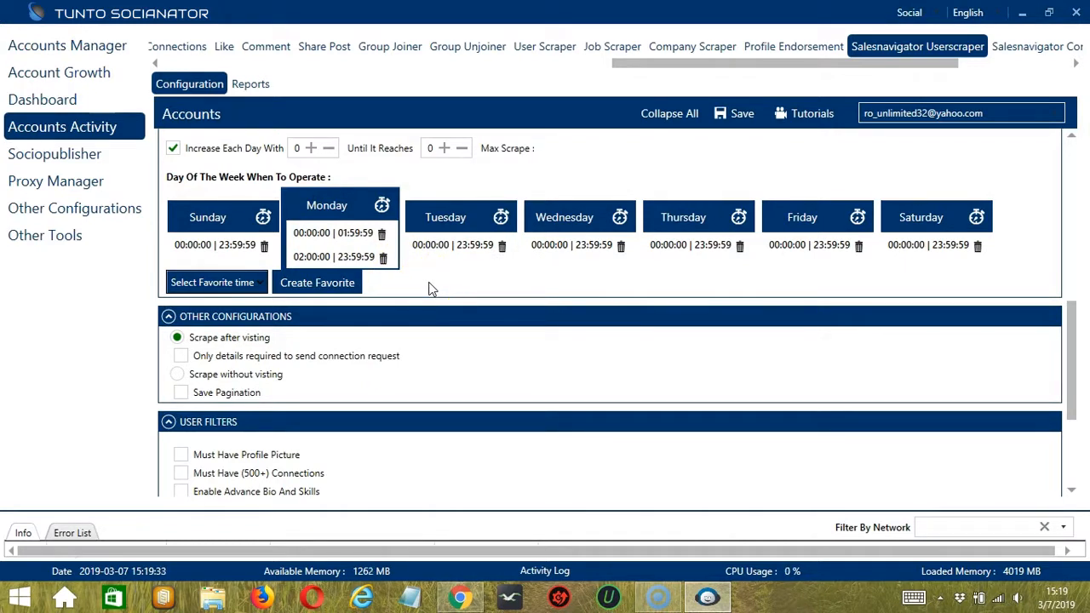
# Step: Save the weekly operating schedule as a favorite time named "LinkedIn SalesNav User"
pyautogui.click(349, 288)
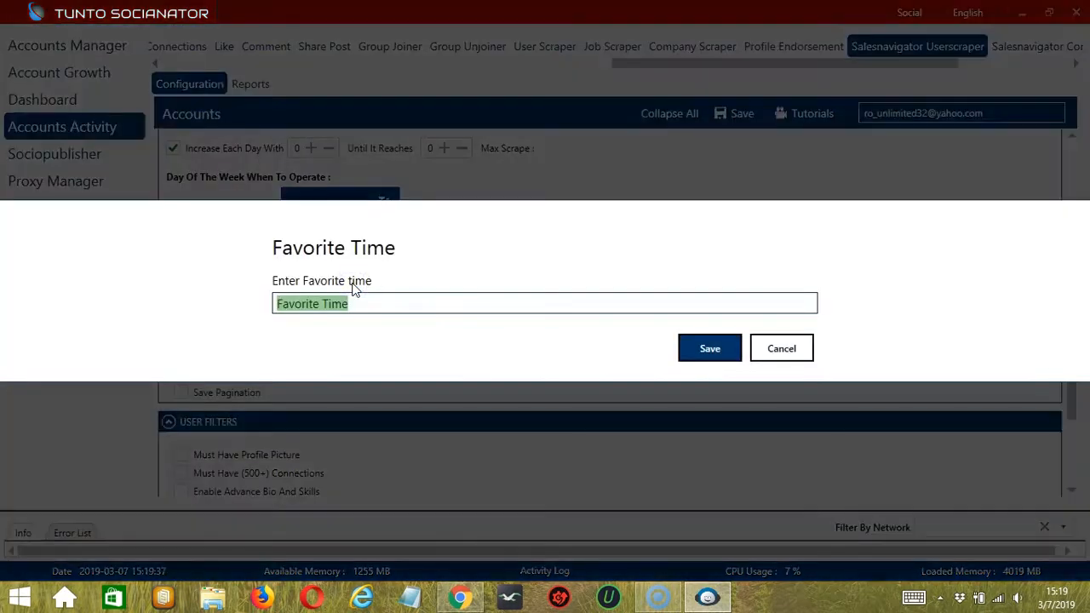
pyautogui.write('Linked')
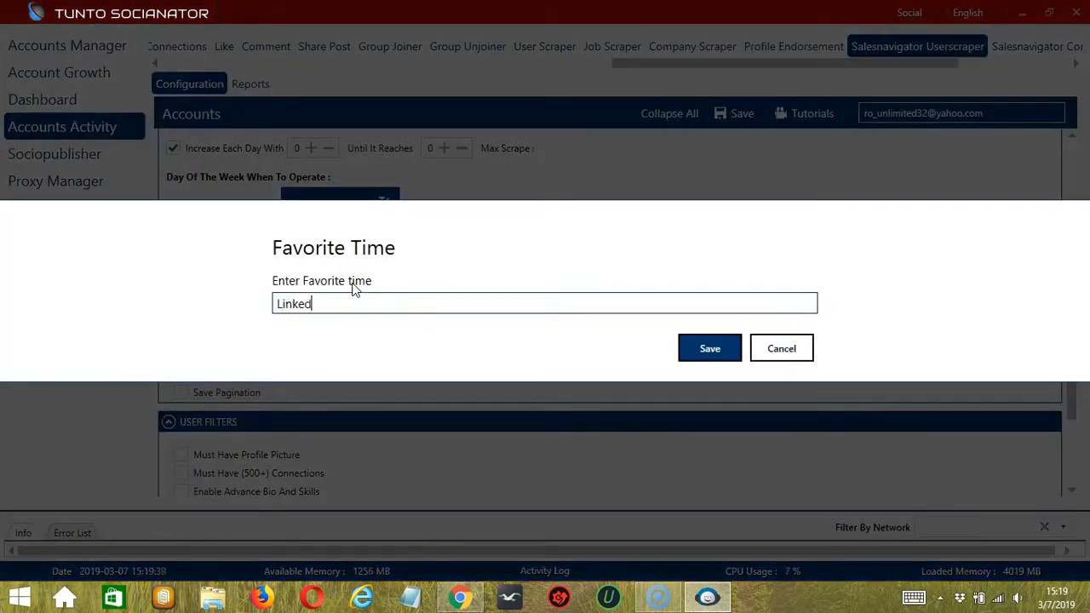
pyautogui.write('In SalesNav User')
pyautogui.click(705, 347)
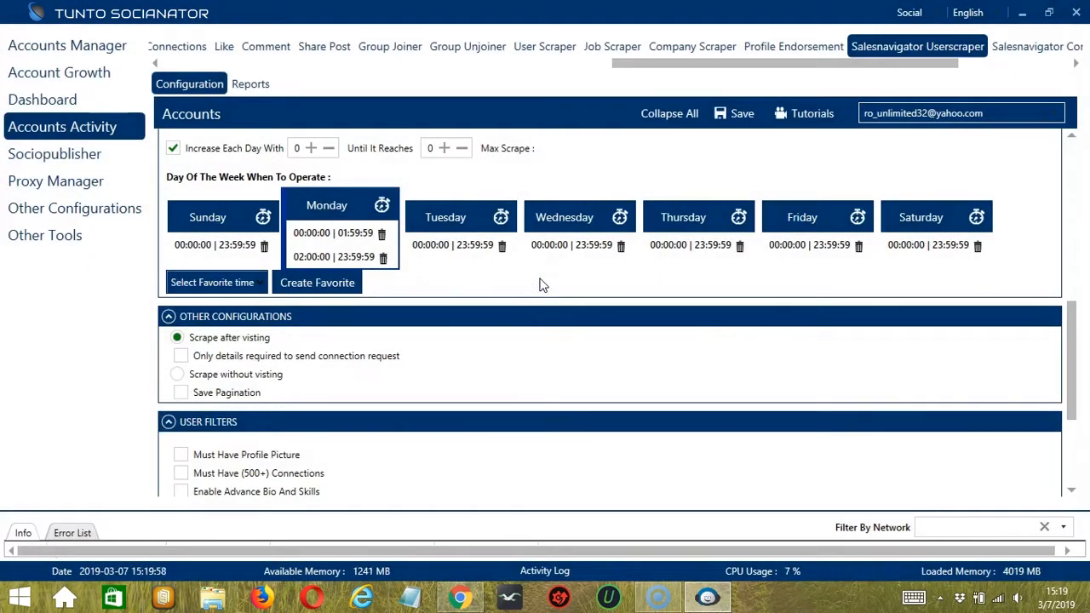
# Step: Apply the saved favorite time "LinkedIn SalesNav User" to the weekly operating schedule
pyautogui.click(256, 283)
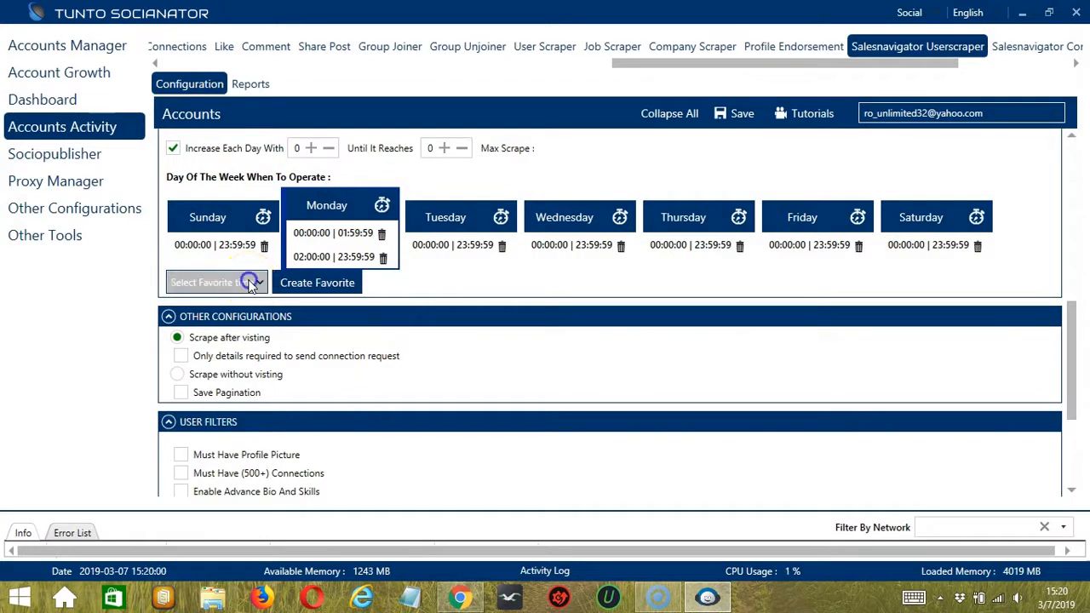
pyautogui.scroll(5, 144, 467)
pyautogui.scroll(-3, 143, 467)
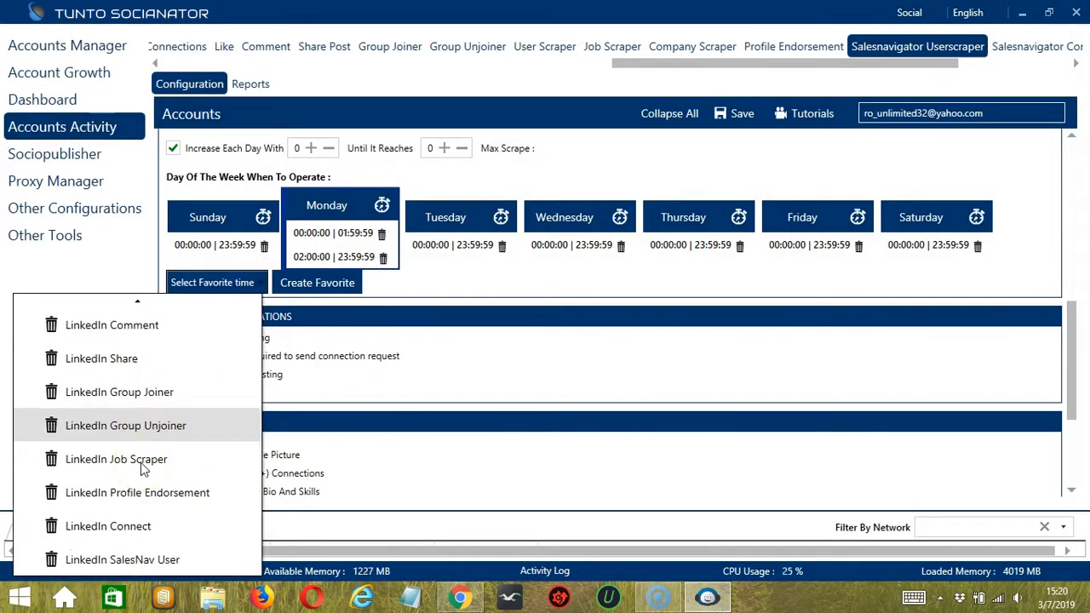
pyautogui.click(167, 559)
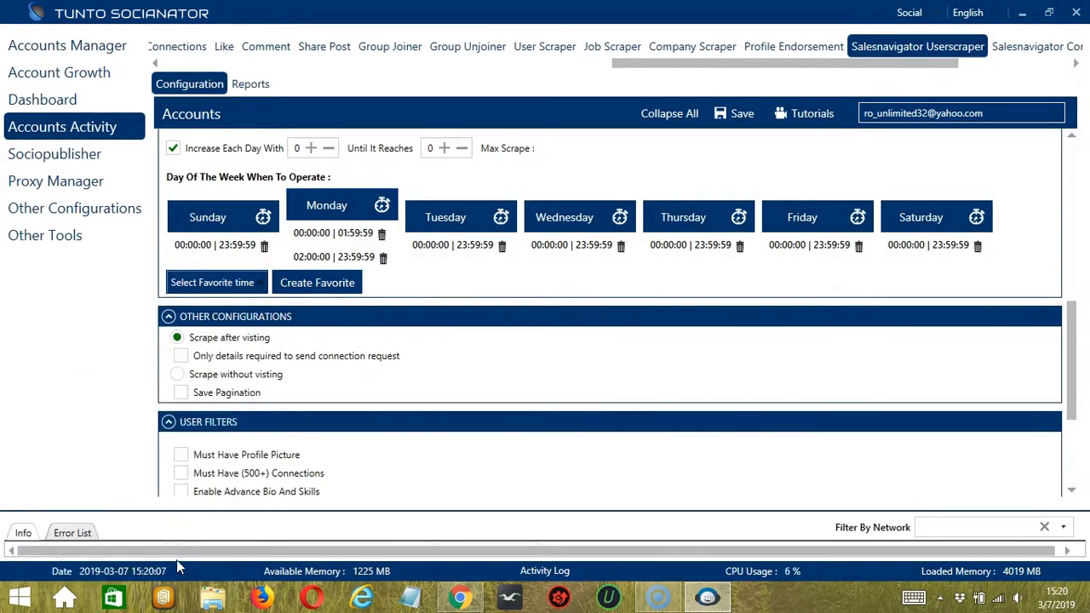
# Step: Limit scraping after visiting to only the details required to send a connection request
pyautogui.scroll(-4, 533, 183)
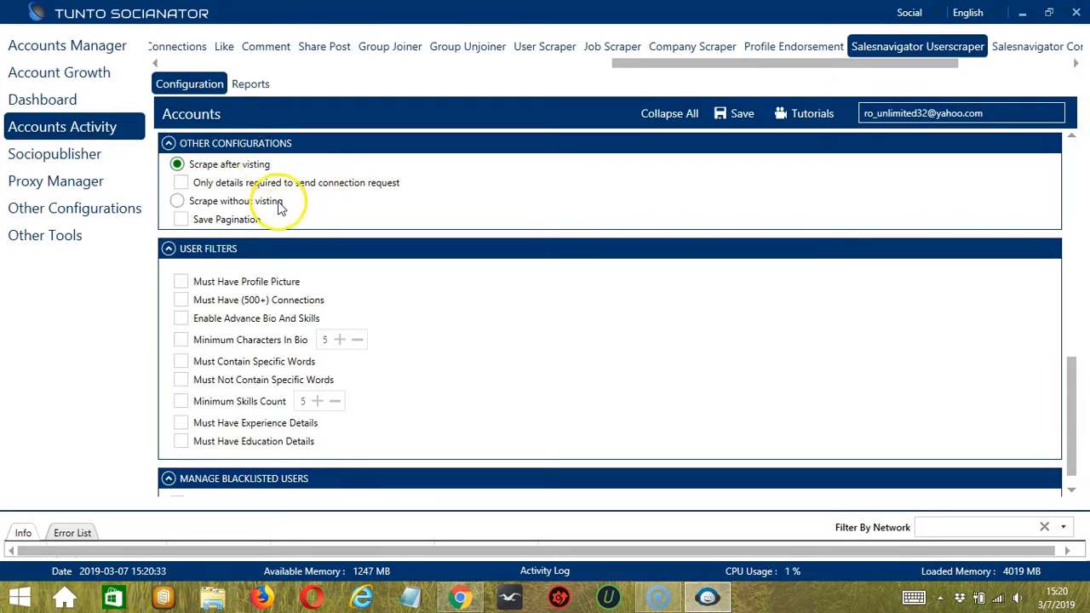
pyautogui.click(184, 184)
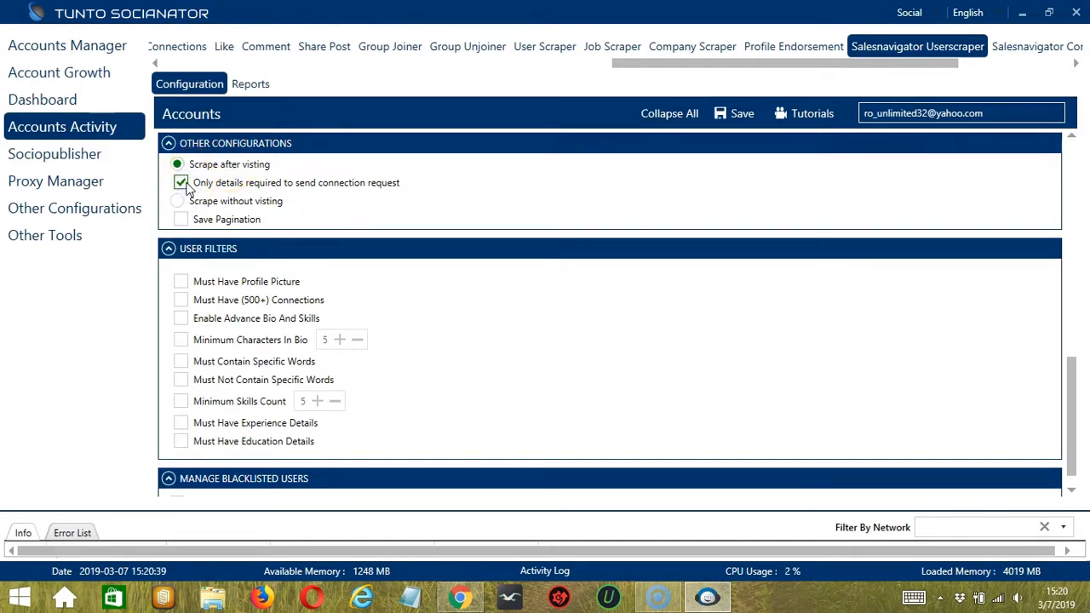
# Step: Try scraping without visiting together with Save Pagination, and return to scraping after visiting
pyautogui.click(177, 204)
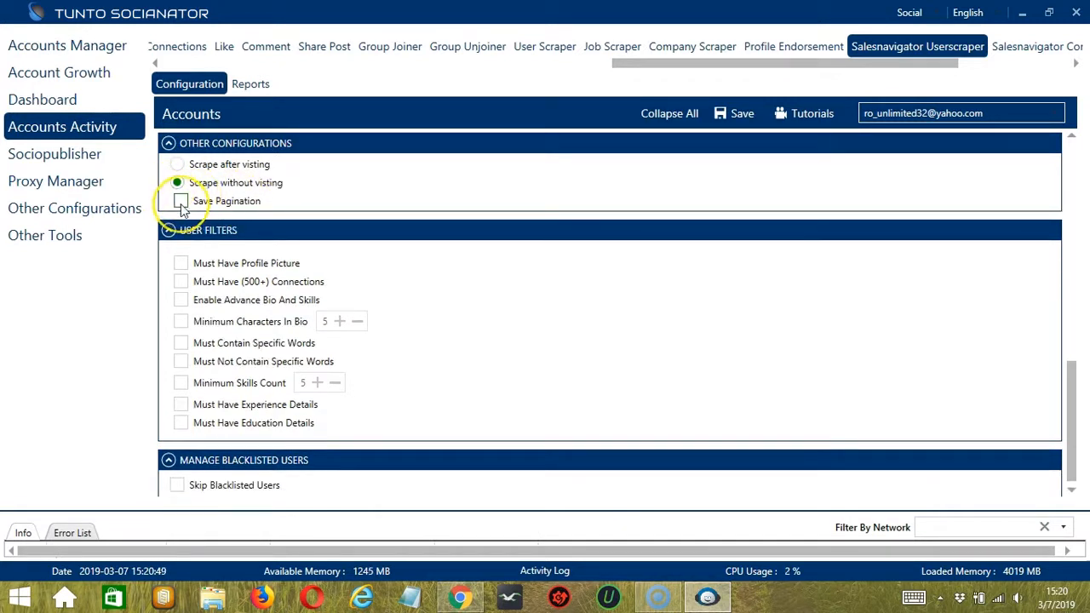
pyautogui.click(180, 203)
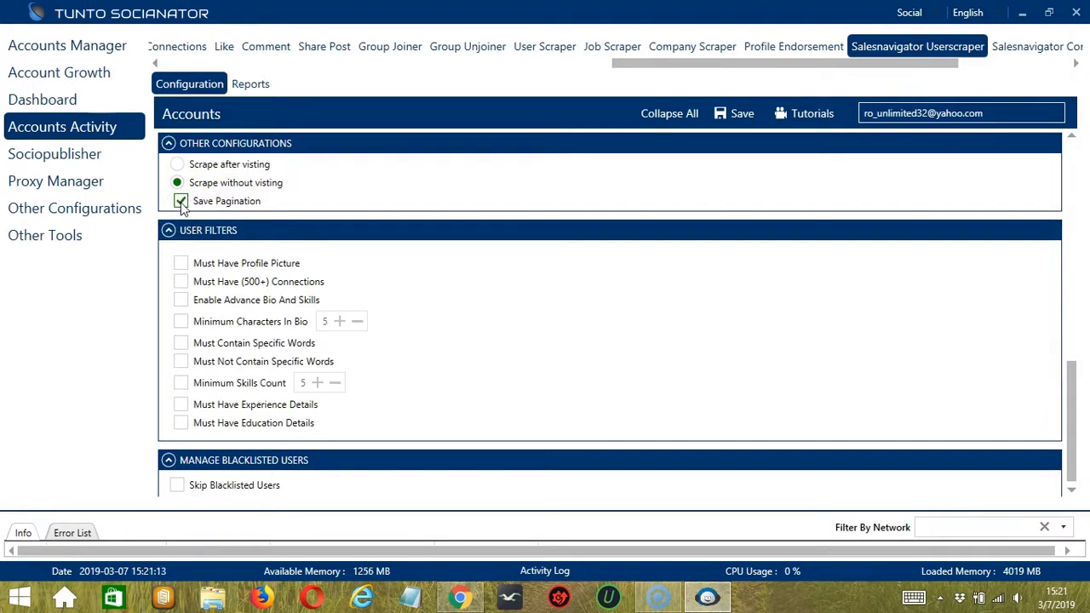
pyautogui.click(181, 203)
pyautogui.click(178, 166)
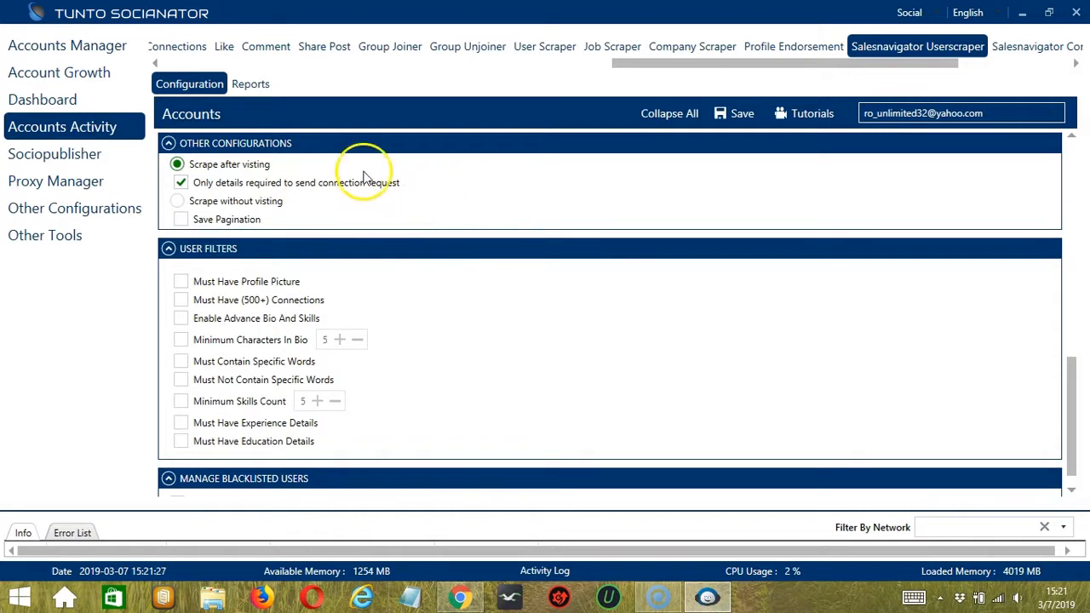
# Step: Enable the user filters for profile picture, 500+ connections, advance bio and skills, and minimum characters in bio
pyautogui.scroll(-1, 511, 253)
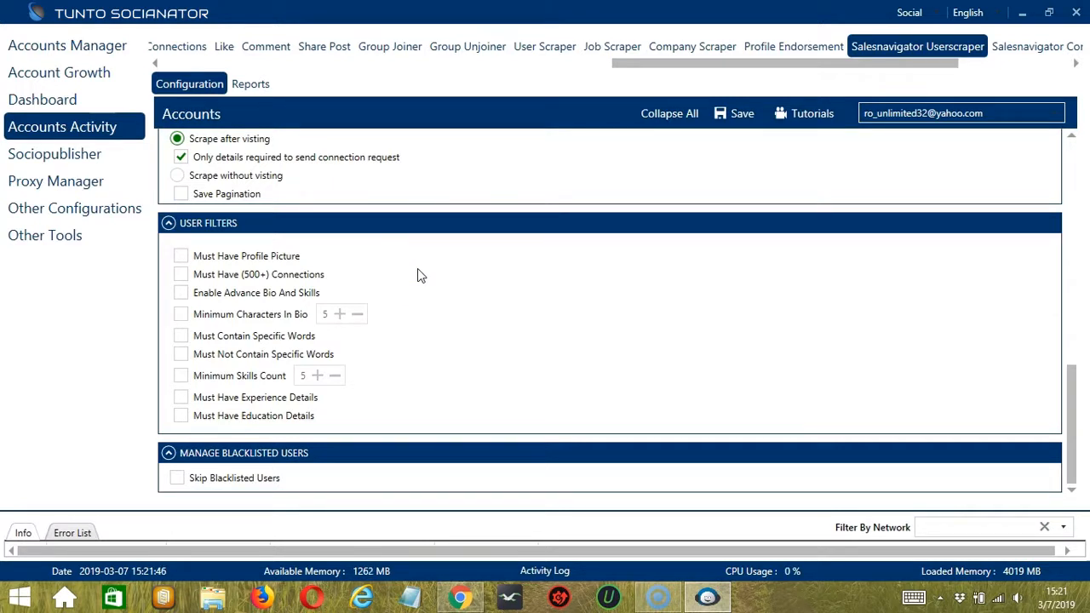
pyautogui.click(180, 255)
pyautogui.click(180, 274)
pyautogui.click(181, 293)
pyautogui.click(181, 314)
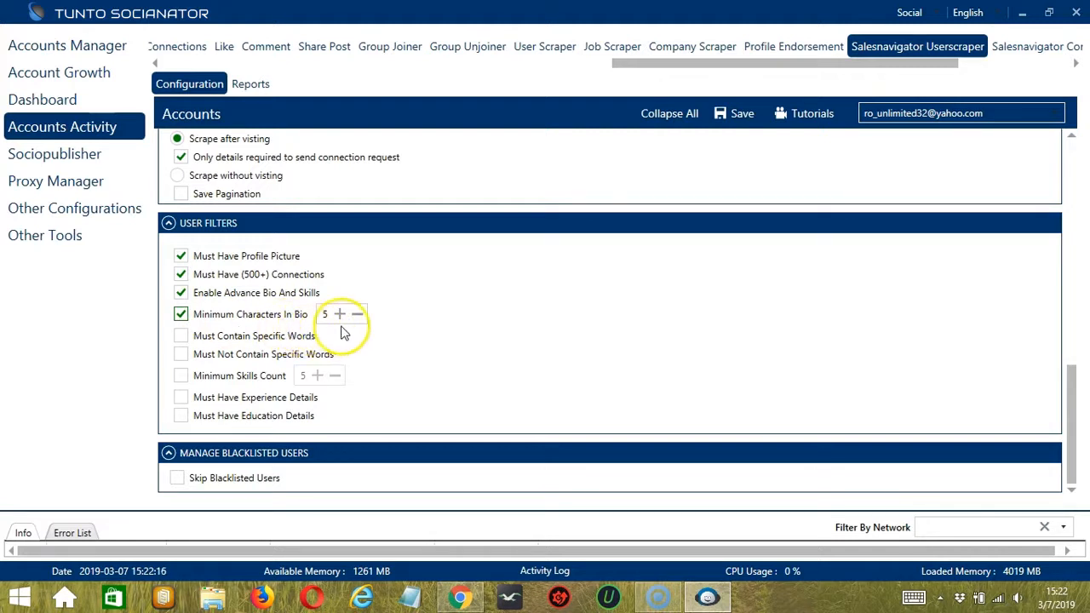
# Step: Try the Must Contain Specific Words bio filter with the word "expert" and its import-from-file option
pyautogui.click(181, 336)
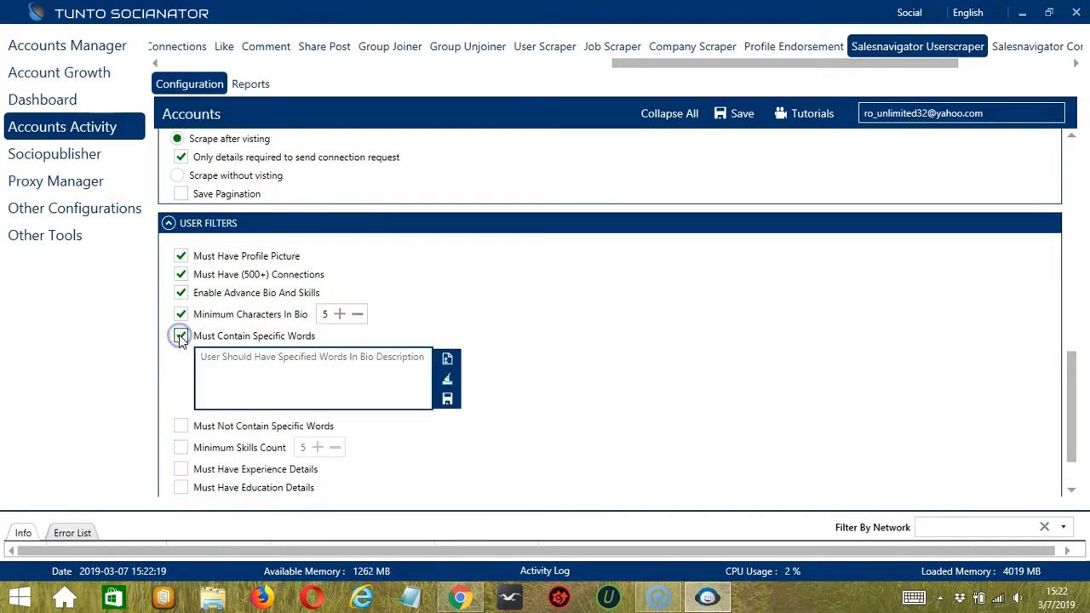
pyautogui.click(302, 362)
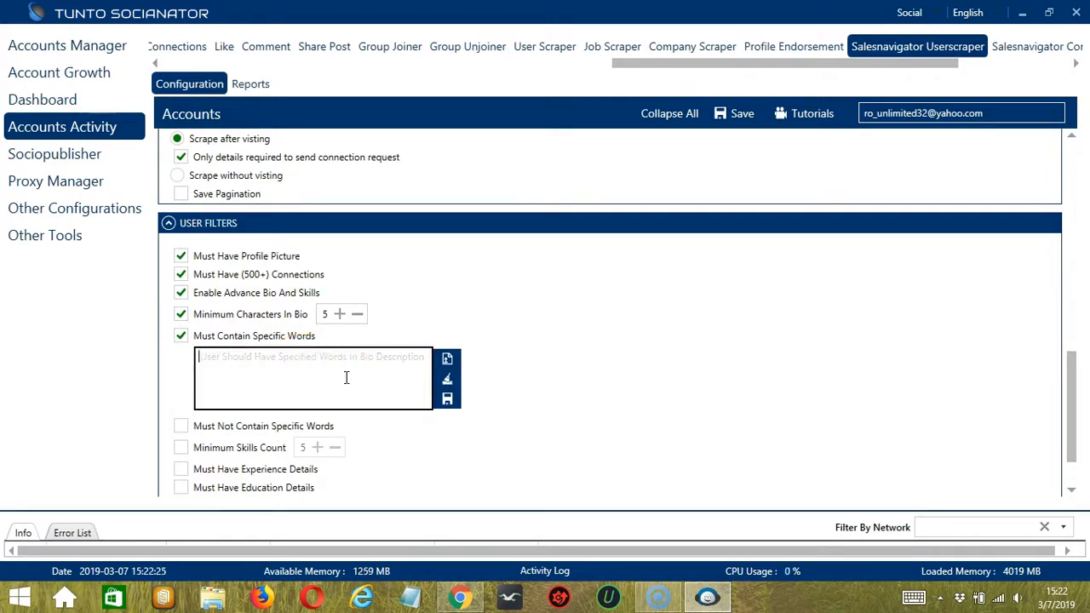
pyautogui.write('expert')
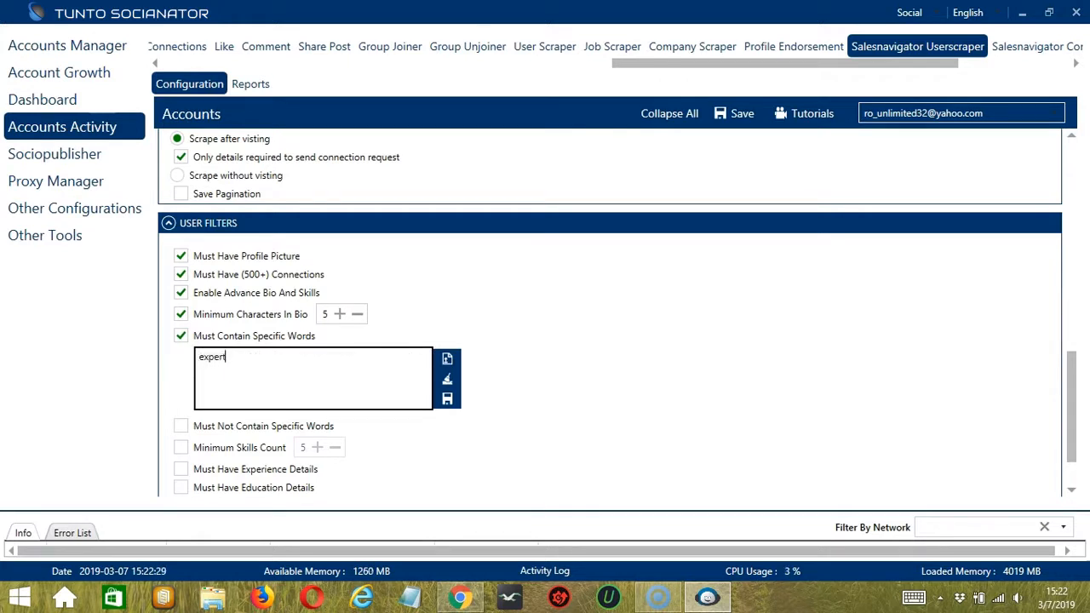
pyautogui.click(447, 380)
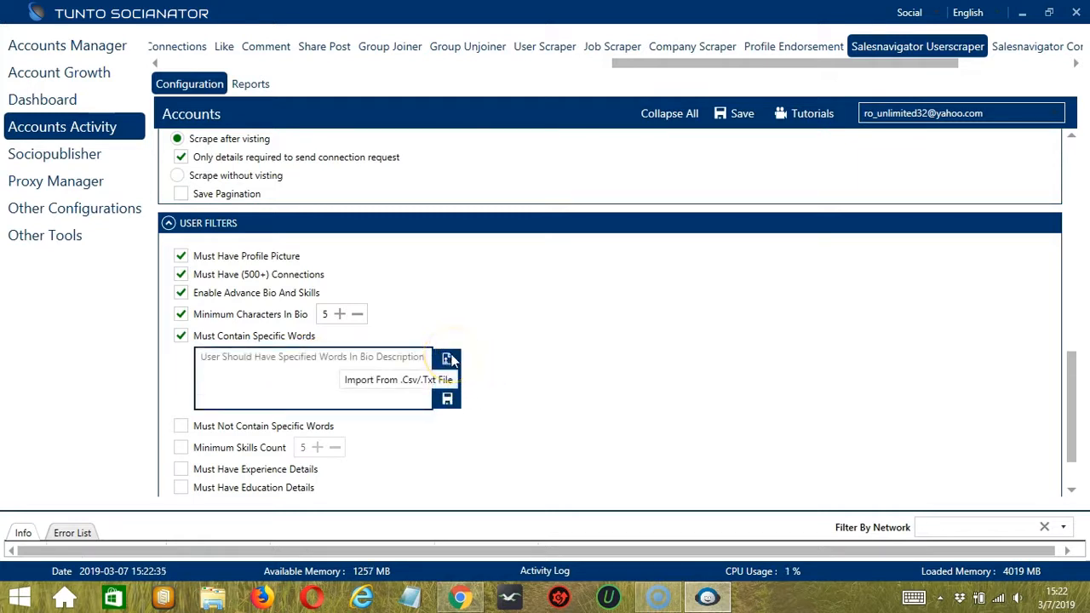
pyautogui.click(449, 360)
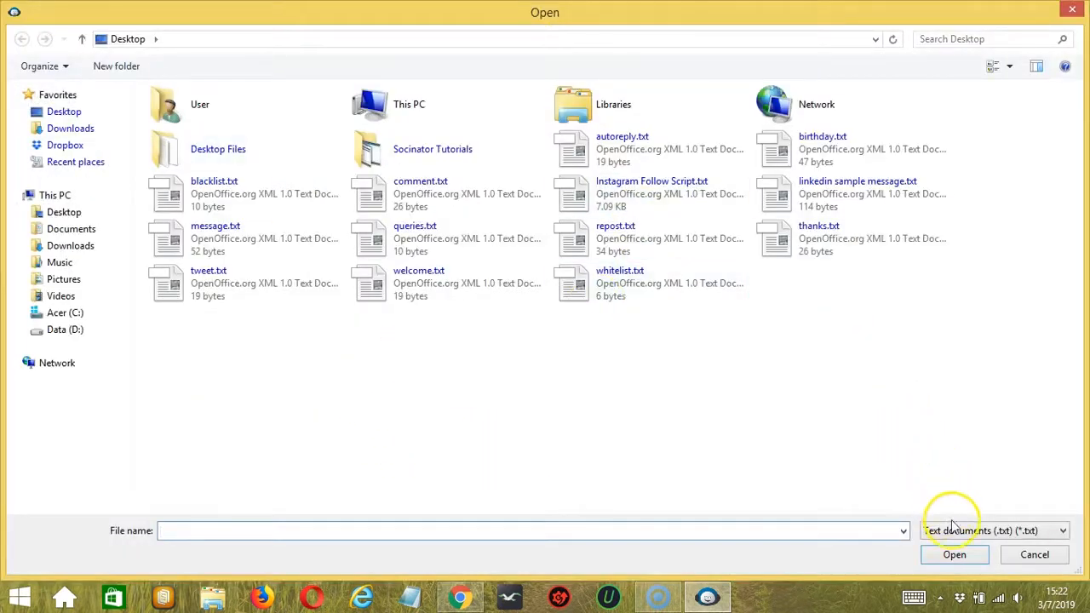
pyautogui.click(1015, 559)
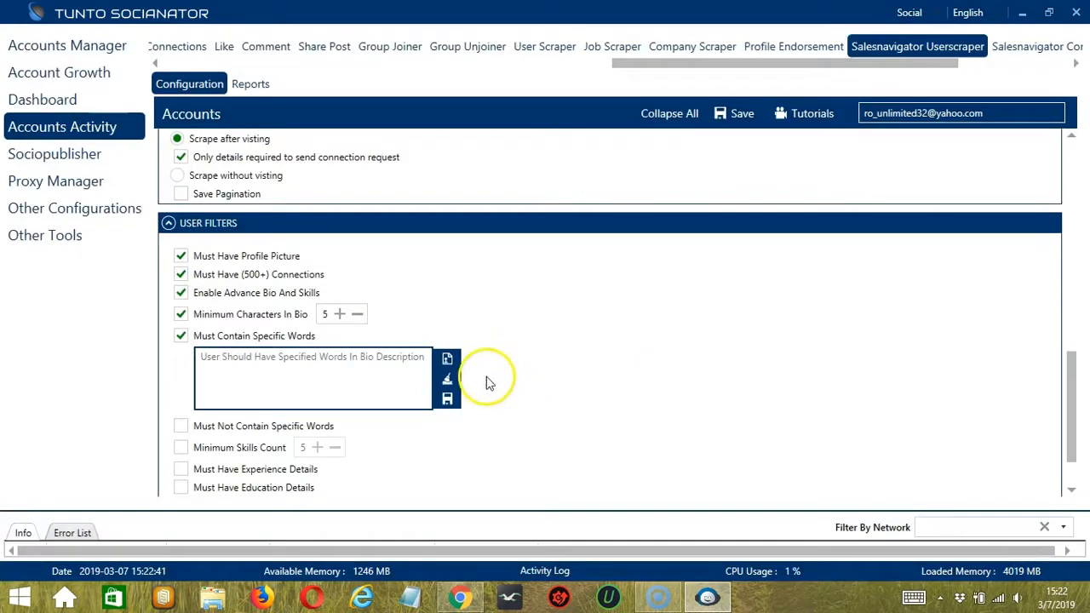
pyautogui.click(183, 336)
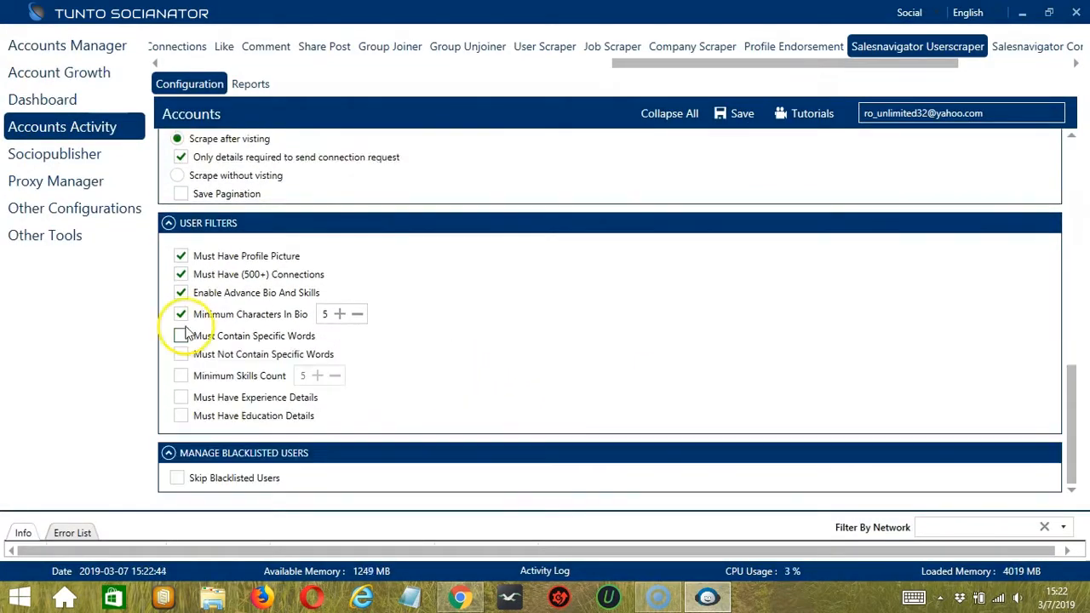
# Step: Try the Must Not Contain Specific Words bio filter with the phrase "fresh graduate"
pyautogui.click(181, 356)
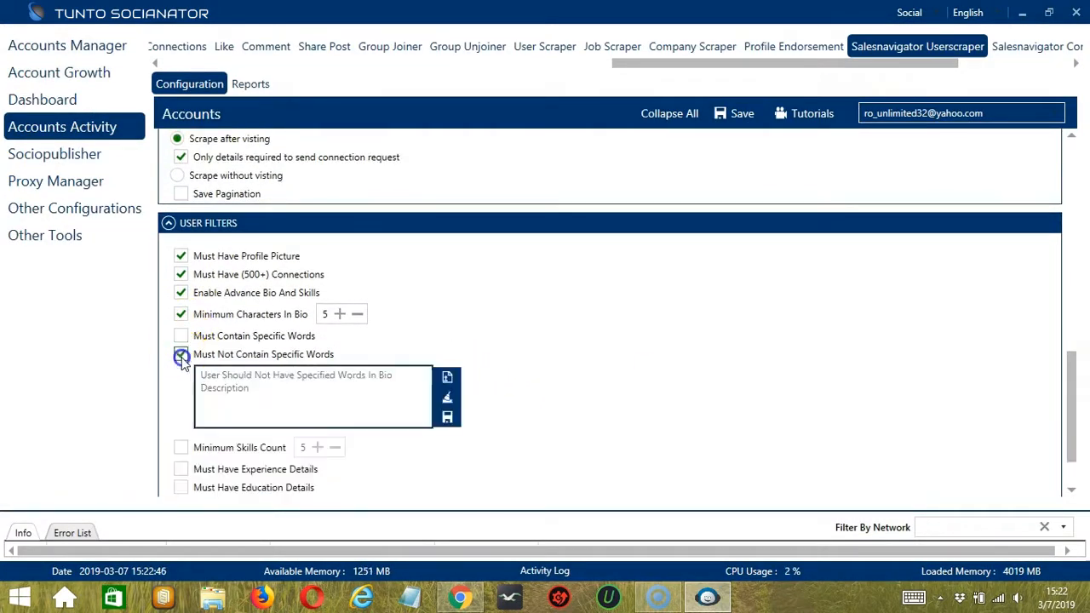
pyautogui.click(287, 385)
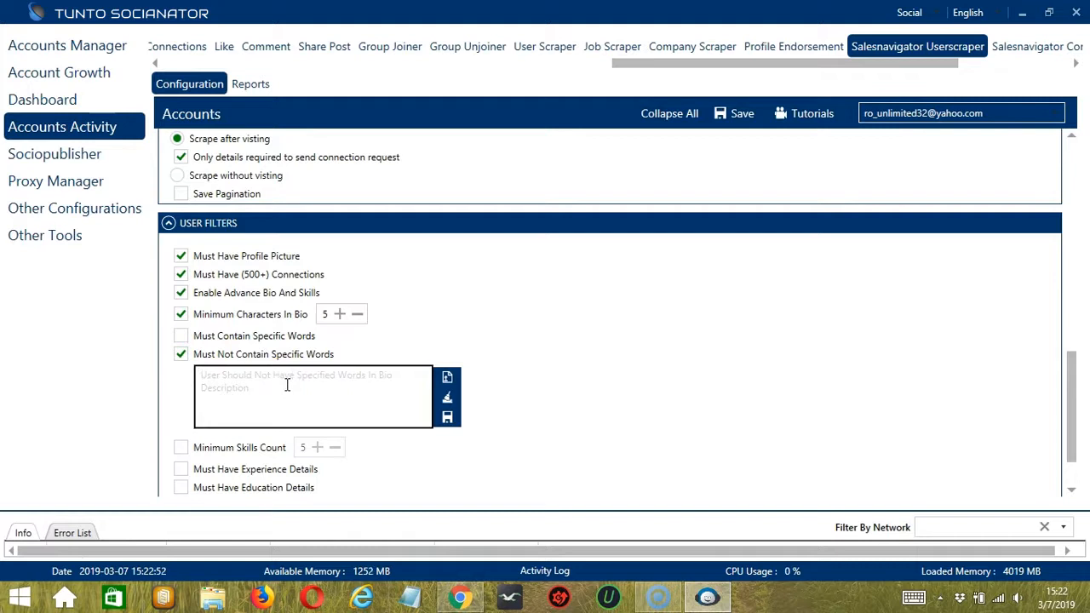
pyautogui.write('fresh graduate')
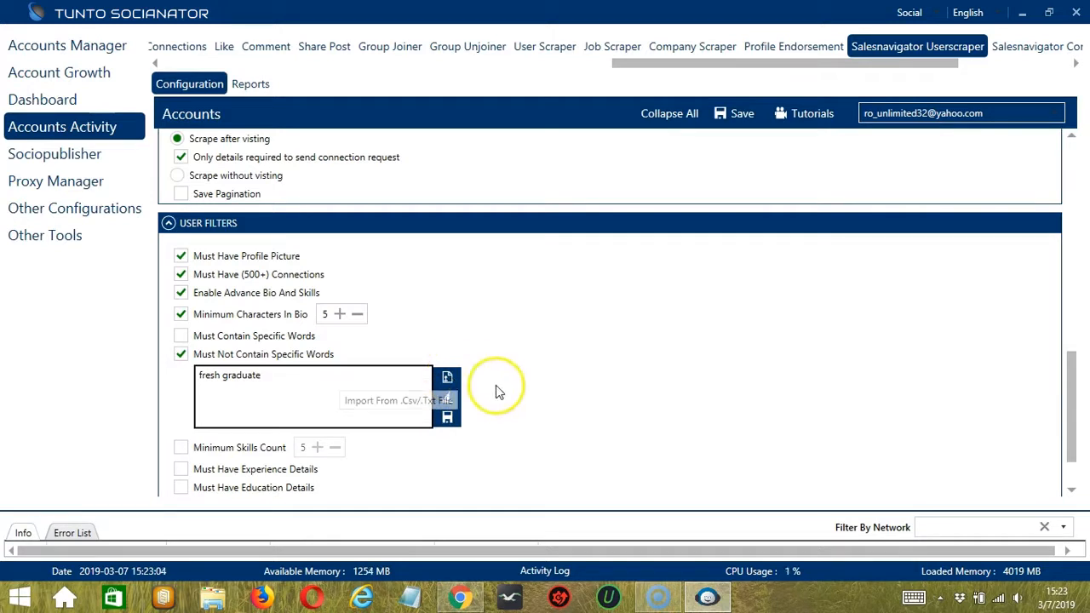
pyautogui.click(181, 354)
# Step: Enable the user filters for minimum skills count, experience details and education details
pyautogui.click(182, 378)
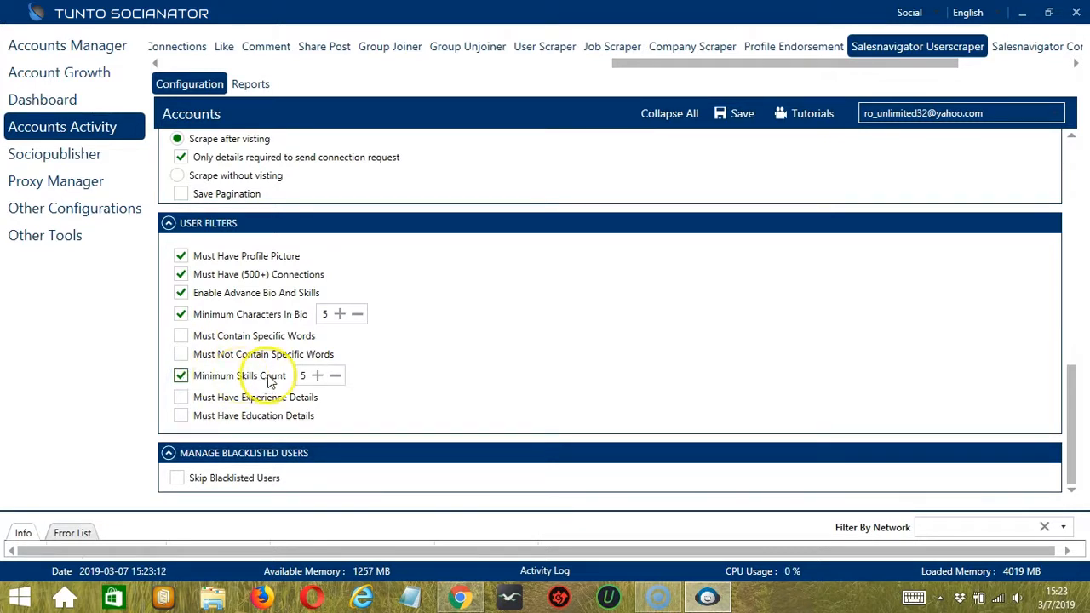
pyautogui.click(181, 397)
pyautogui.click(181, 416)
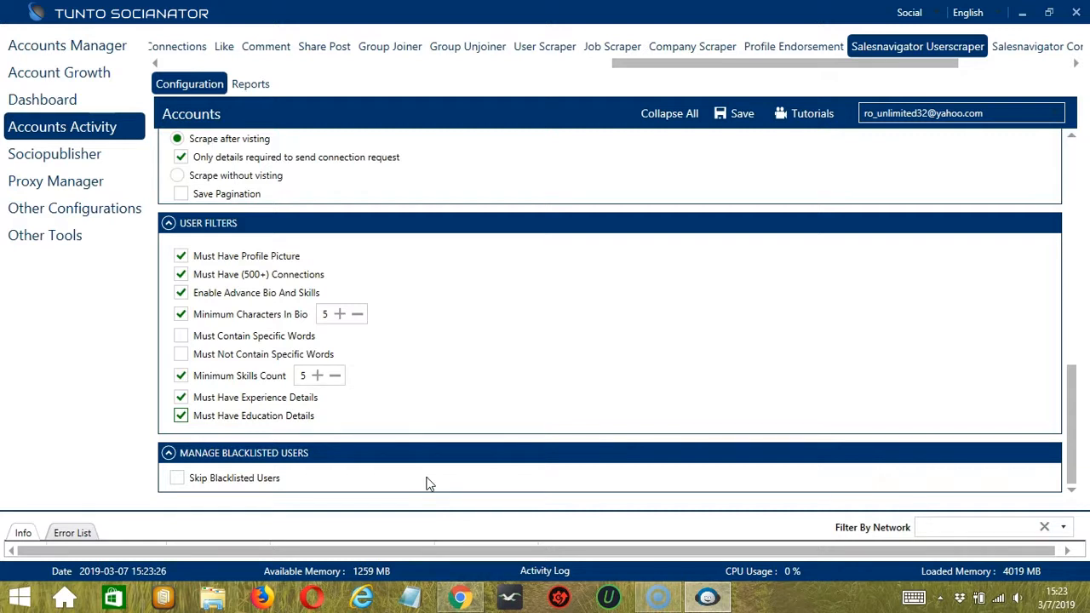
# Step: Turn on skipping of blacklisted users, using both the private and the group blacklist
pyautogui.click(333, 471)
pyautogui.click(175, 480)
pyautogui.click(175, 480)
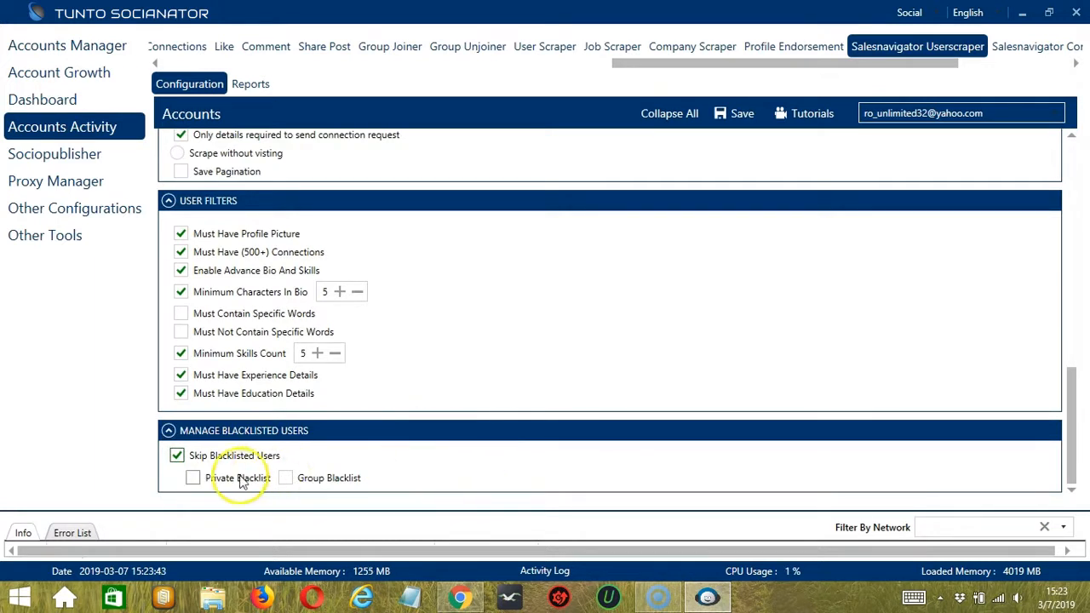
pyautogui.click(193, 479)
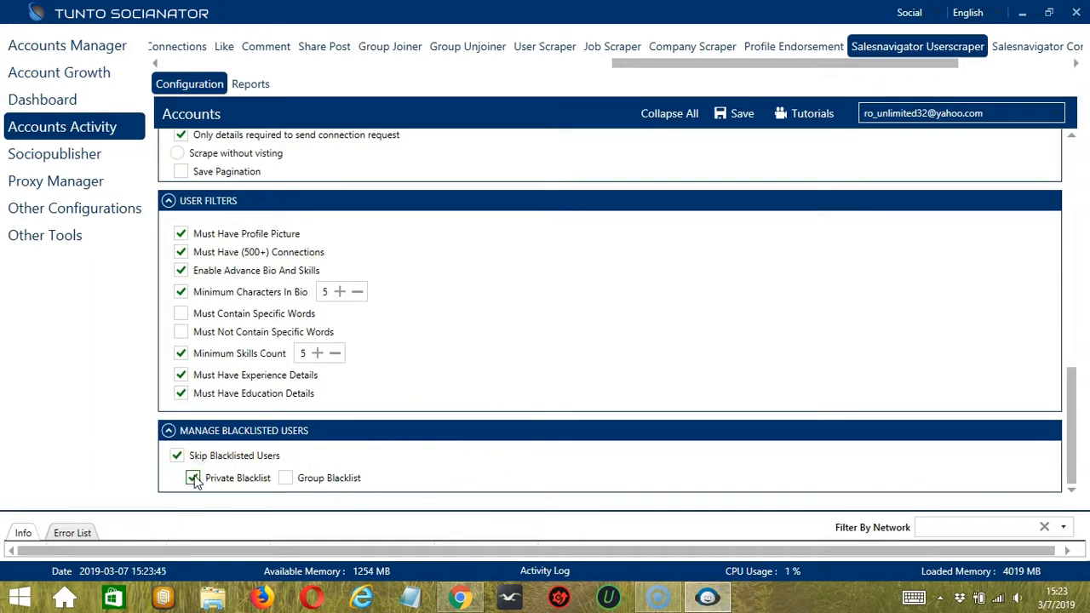
pyautogui.click(322, 482)
pyautogui.click(521, 474)
# Step: Save the Sales Navigator user scraper configuration and set its status to Active
pyautogui.click(1070, 144)
pyautogui.click(734, 114)
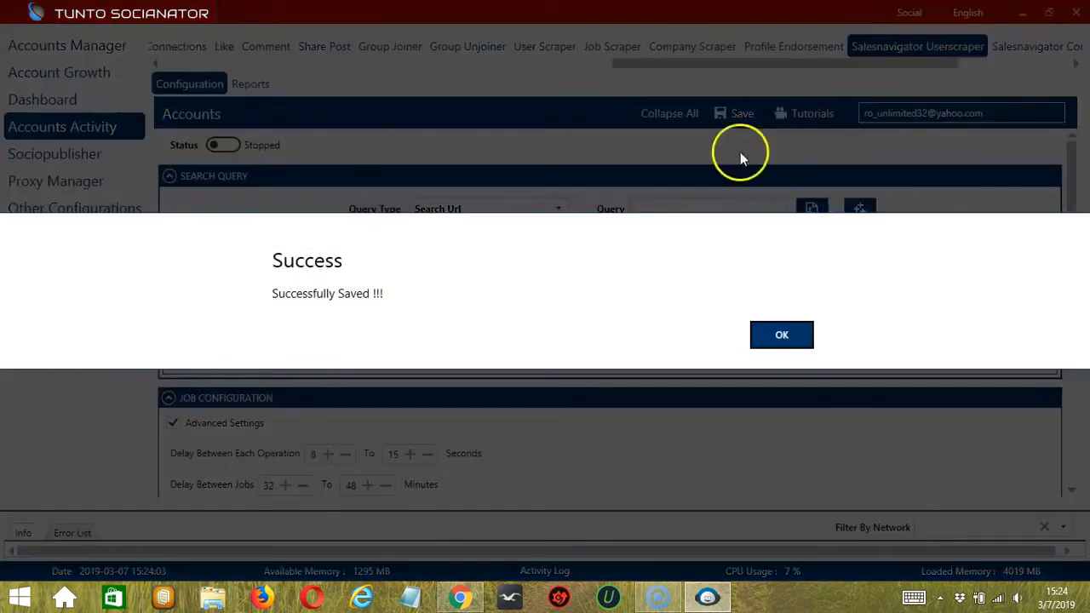
pyautogui.click(800, 334)
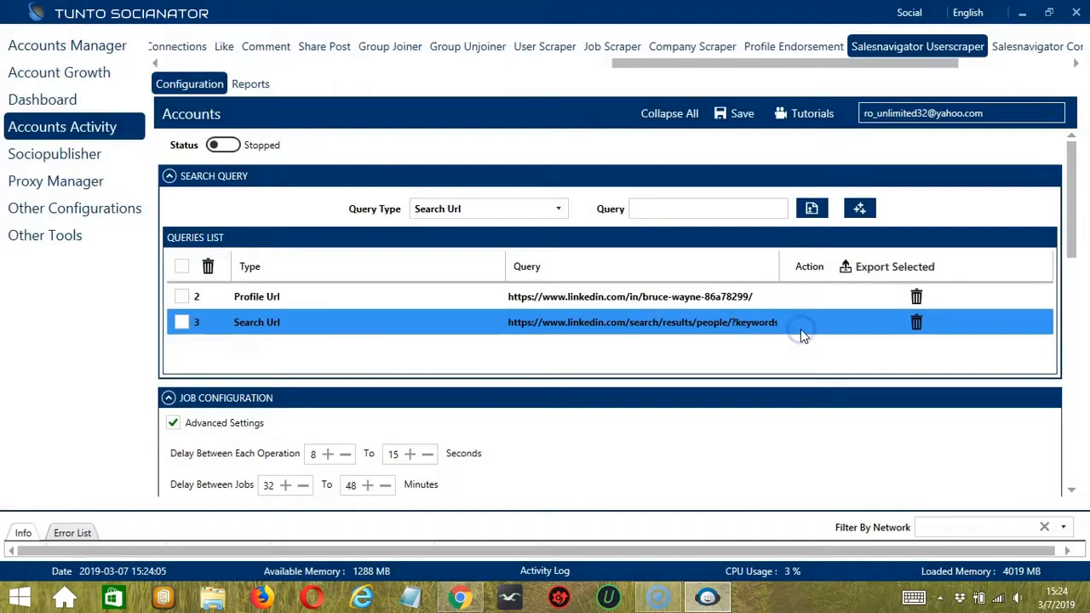
pyautogui.click(223, 147)
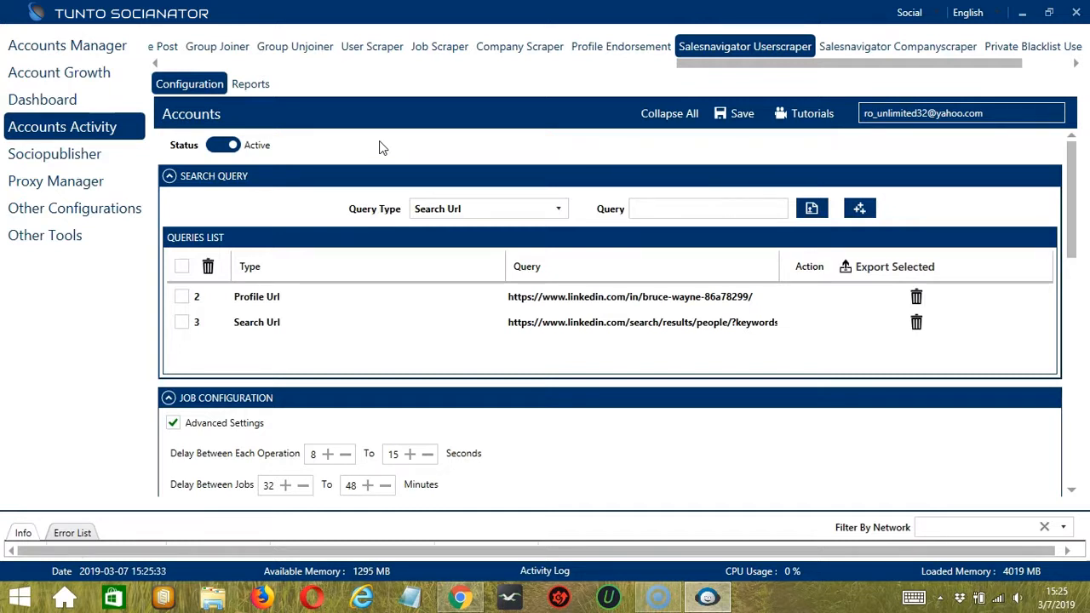
# Step: Switch the displayed social network from Social to LinkedIn
pyautogui.click(936, 17)
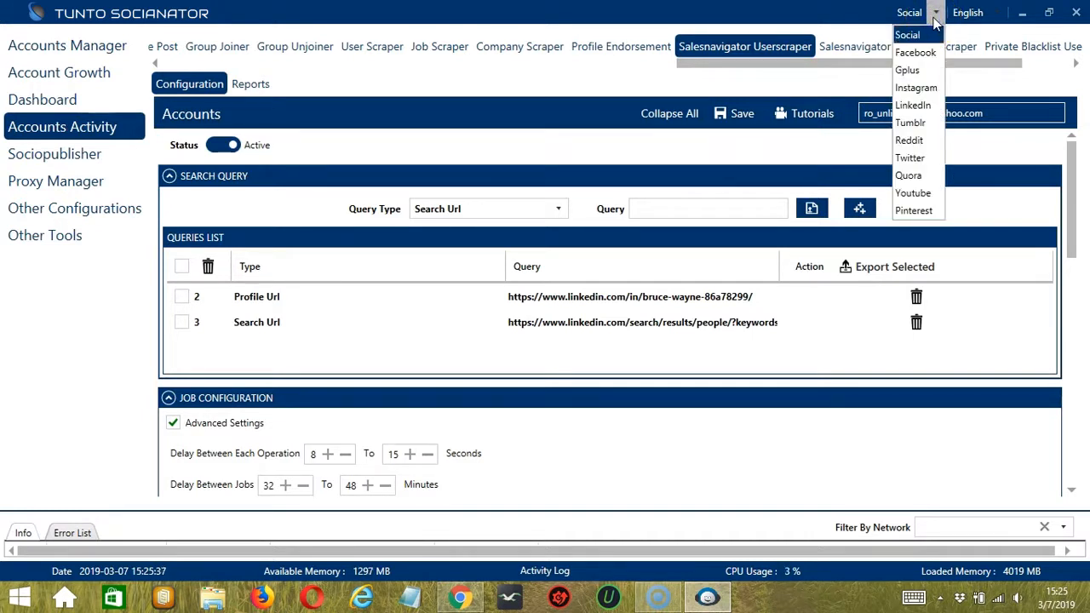
pyautogui.click(934, 107)
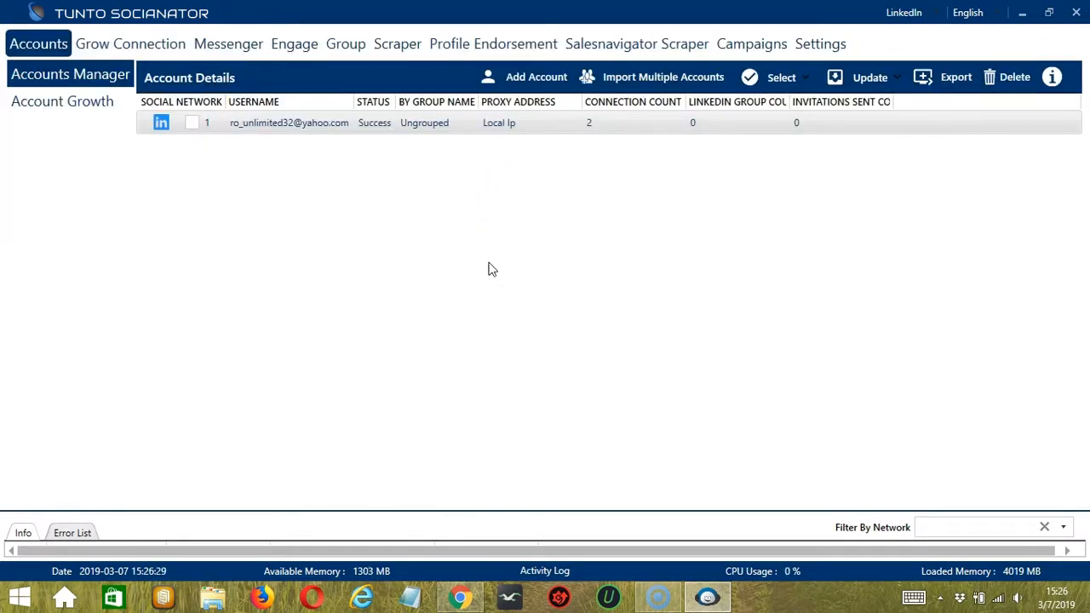
# Step: Start a new Sales Navigator user scraper campaign and add "web developer" as a keyword query
pyautogui.click(630, 49)
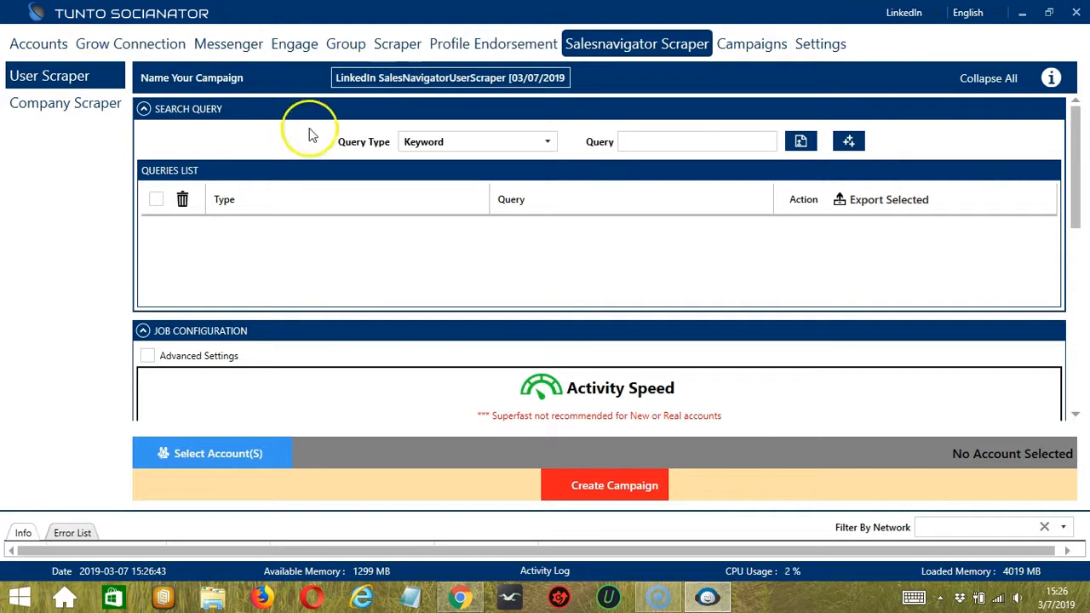
pyautogui.click(649, 142)
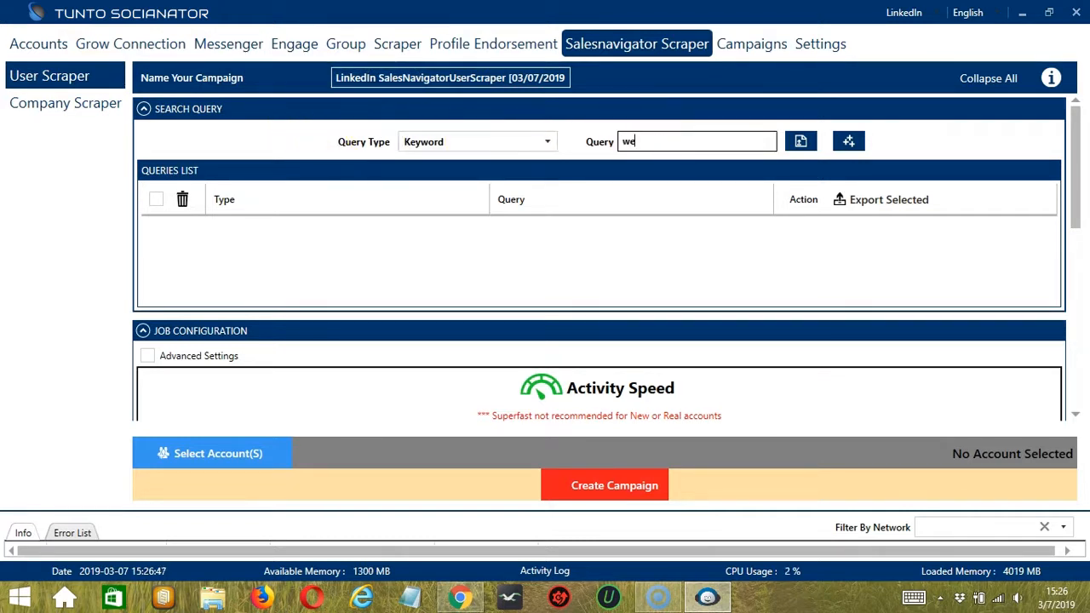
pyautogui.write('web developer')
pyautogui.click(848, 142)
# Step: Require a profile picture, 500+ connections, experience details and education details, and skip blacklisted users from the private blacklist
pyautogui.scroll(-3, 594, 255)
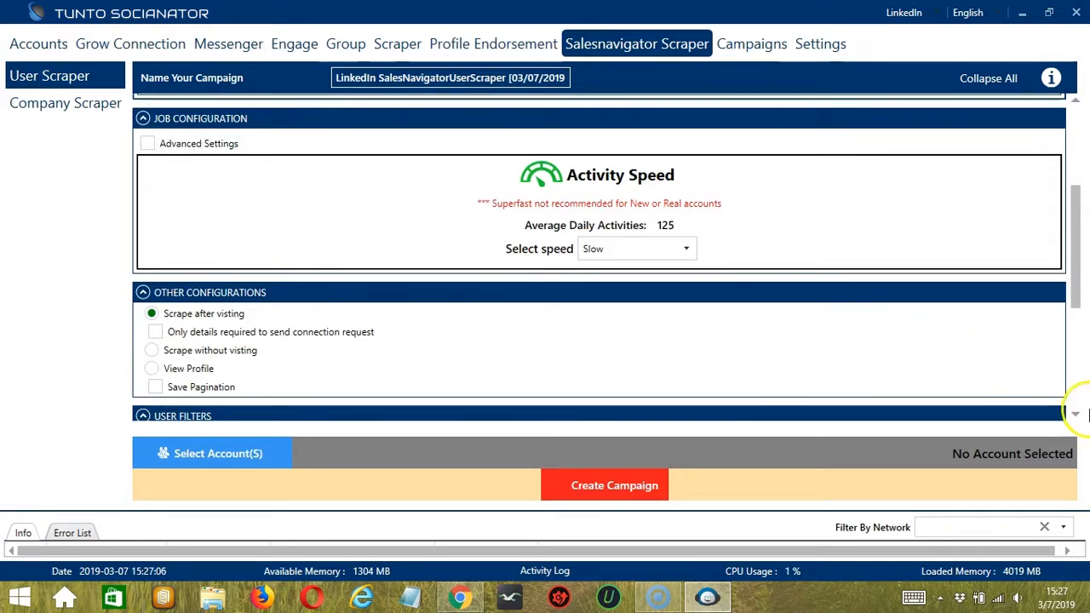
pyautogui.click(1075, 414)
pyautogui.click(1075, 415)
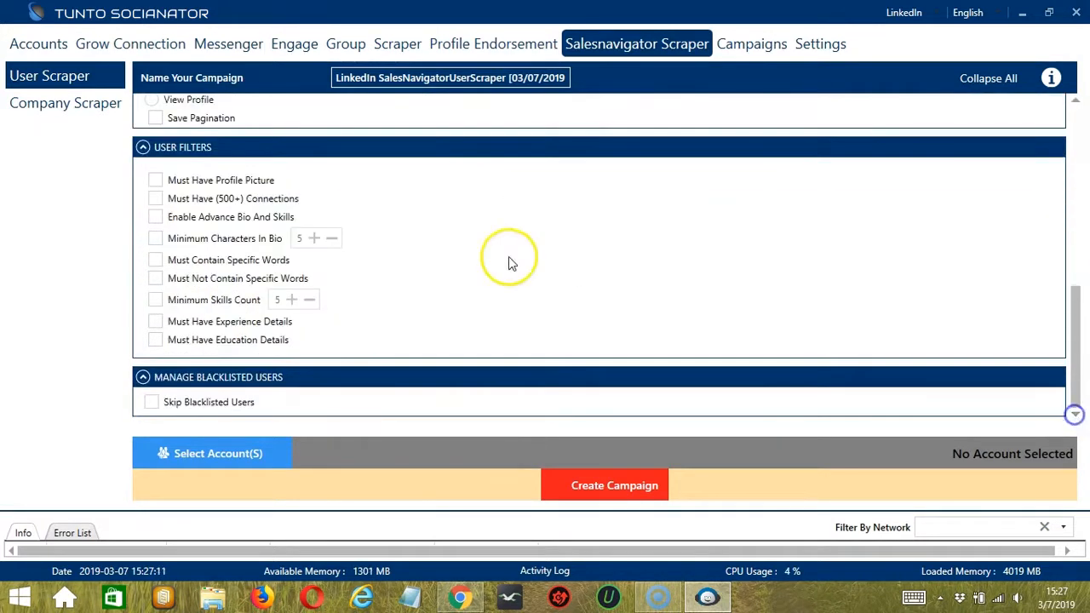
pyautogui.click(182, 181)
pyautogui.click(197, 200)
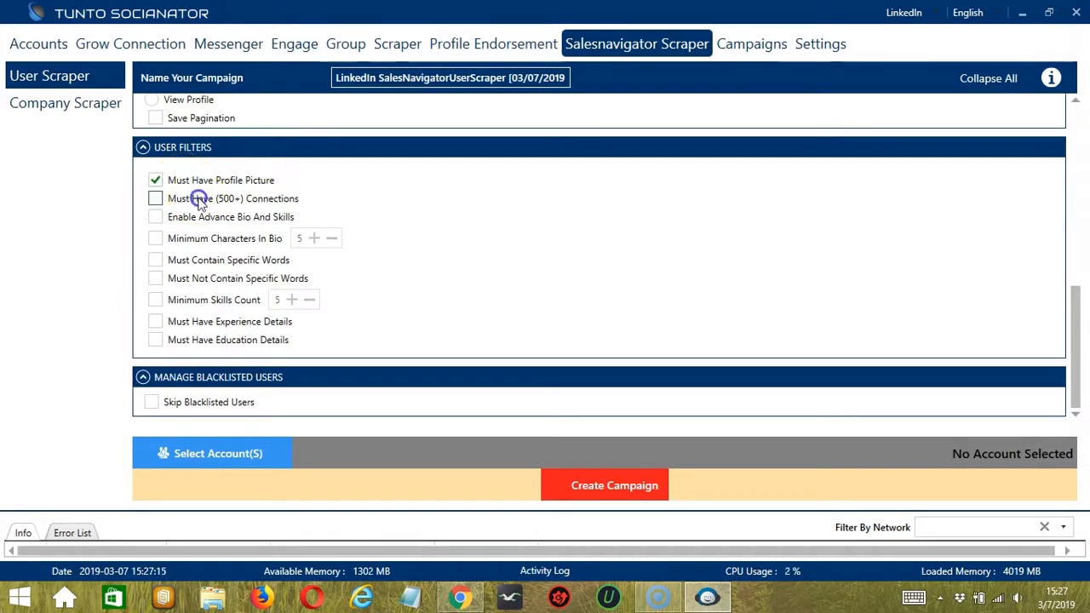
pyautogui.click(192, 322)
pyautogui.click(204, 339)
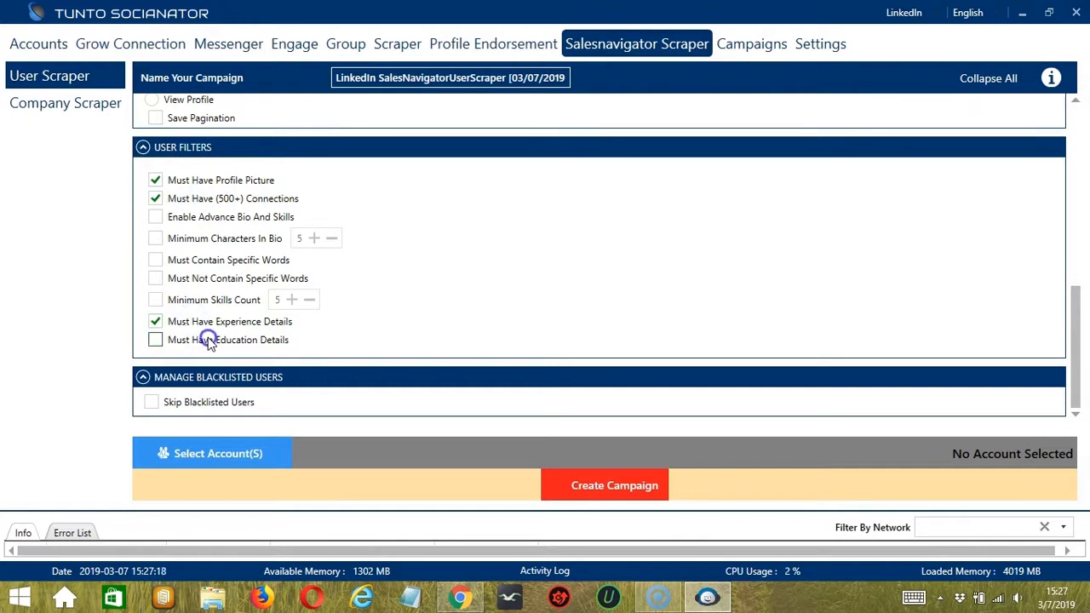
pyautogui.click(211, 405)
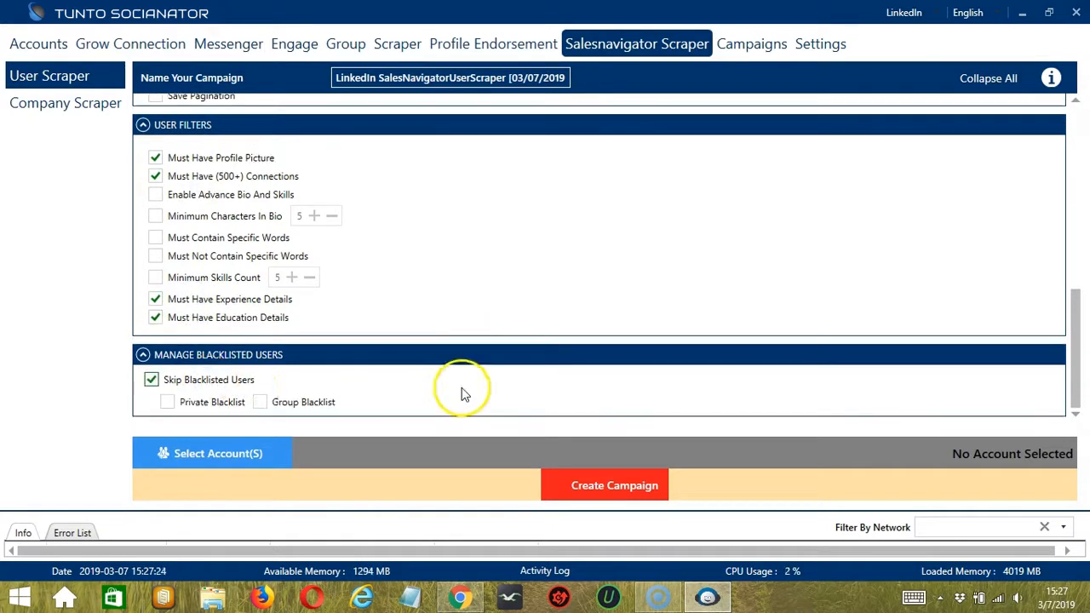
pyautogui.click(234, 401)
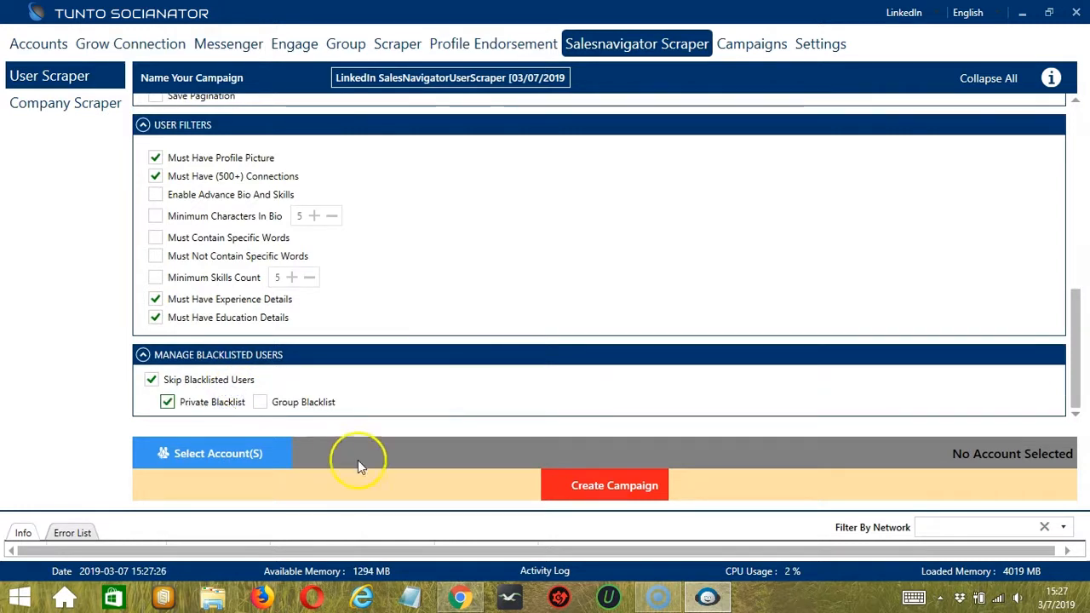
# Step: Assign the ungrouped LinkedIn account to the campaign and save the account selection
pyautogui.click(281, 454)
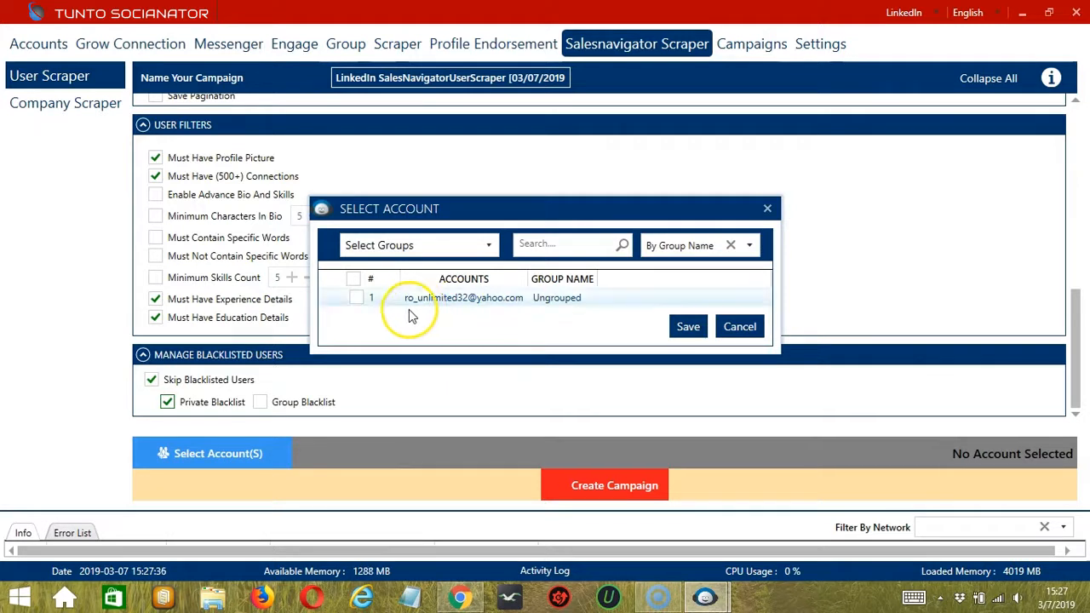
pyautogui.click(357, 298)
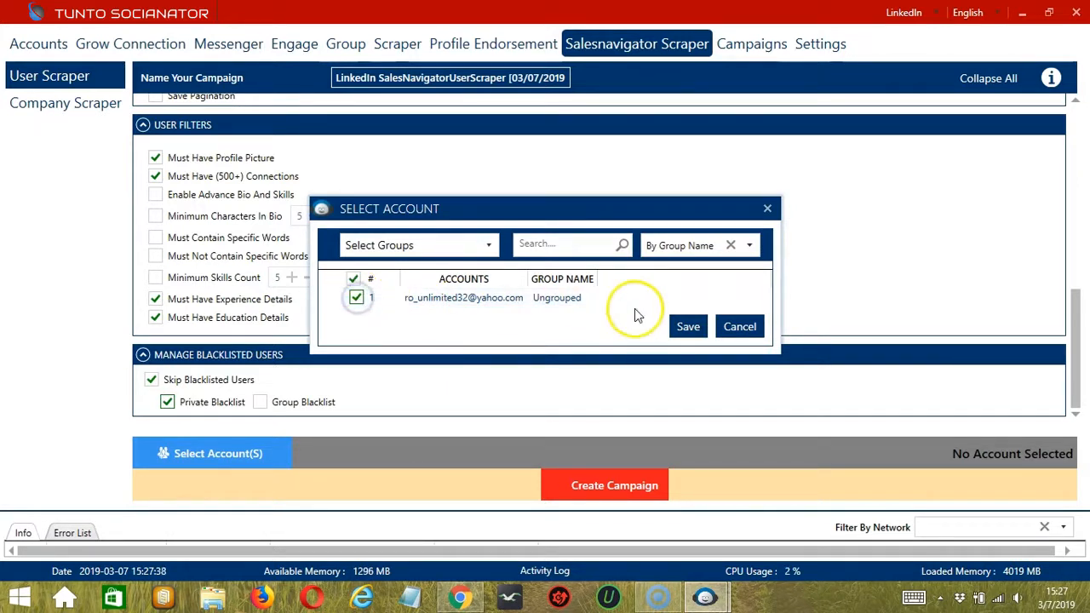
pyautogui.click(688, 326)
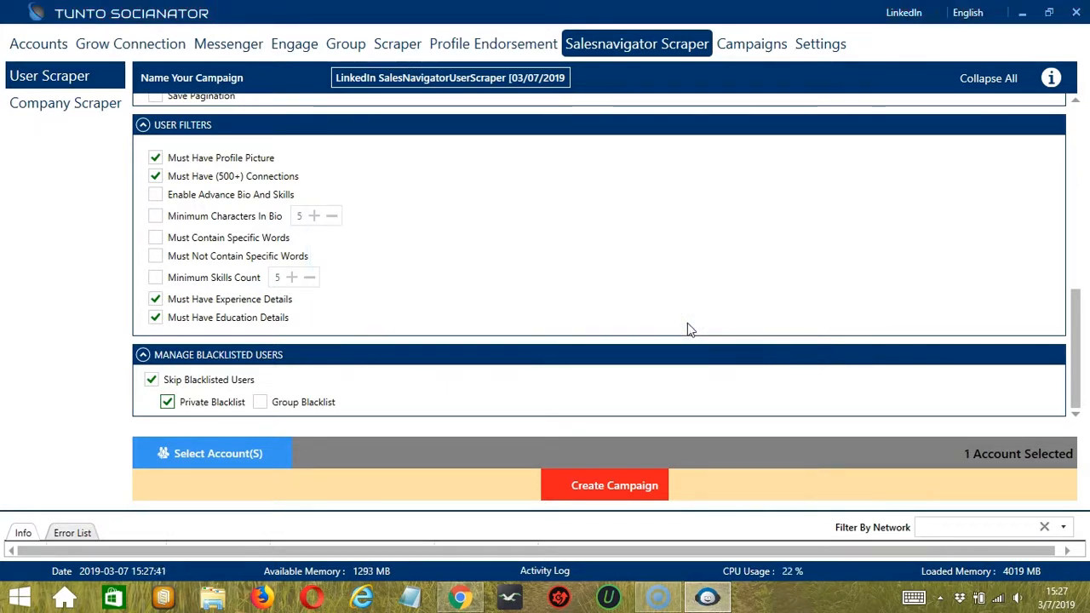
# Step: Create the campaign, overriding the existing SalesNavigatorUserScraper settings of the listed account
pyautogui.click(552, 483)
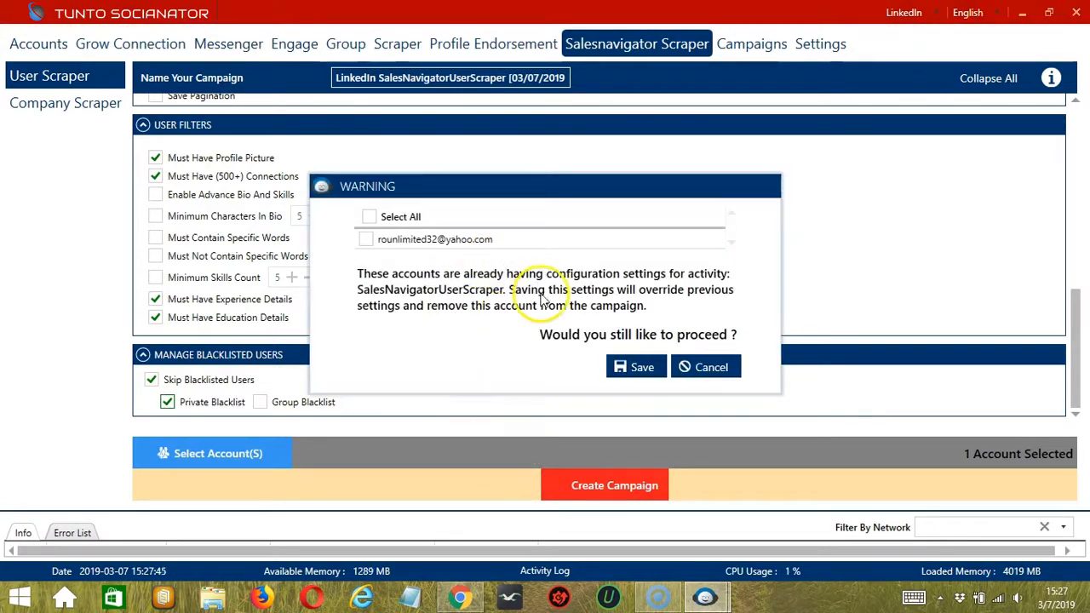
pyautogui.click(438, 238)
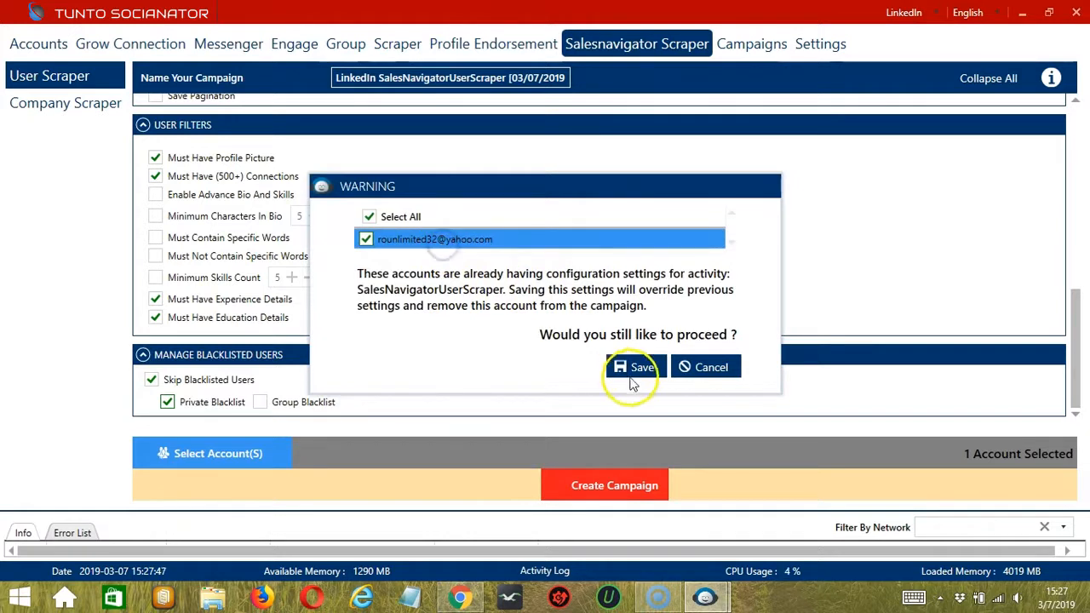
pyautogui.click(661, 373)
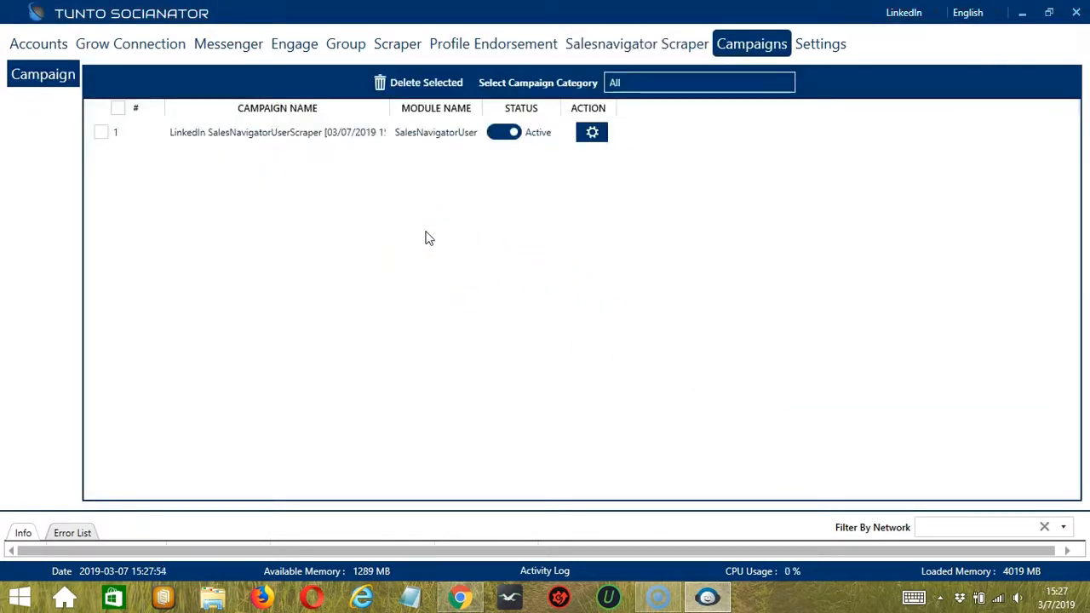
# Step: Pause the LinkedIn SalesNavigatorUserScraper campaign in the campaign list
pyautogui.click(267, 149)
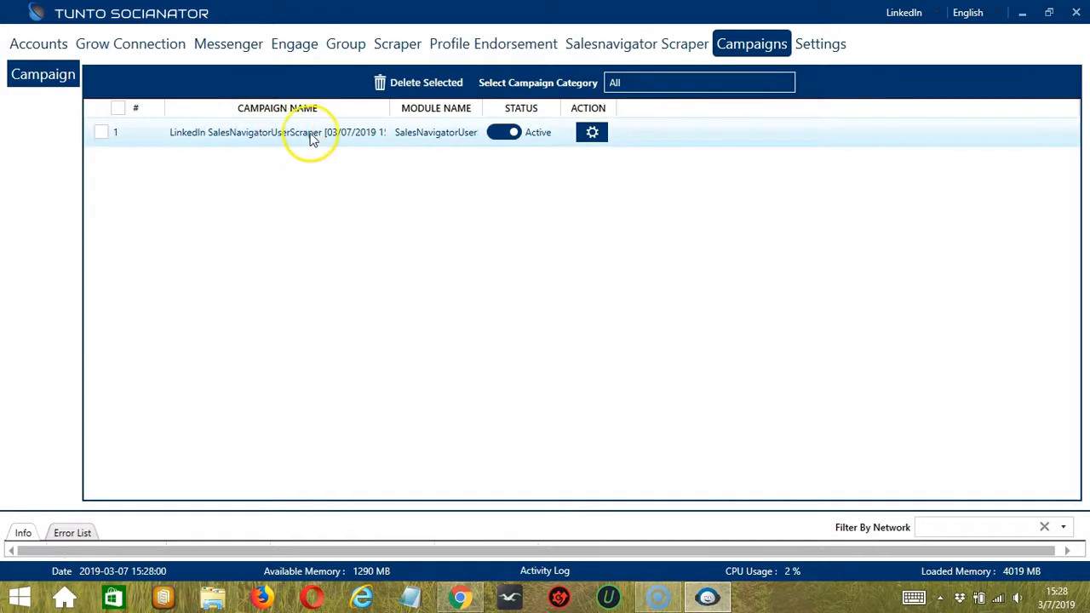
pyautogui.click(507, 133)
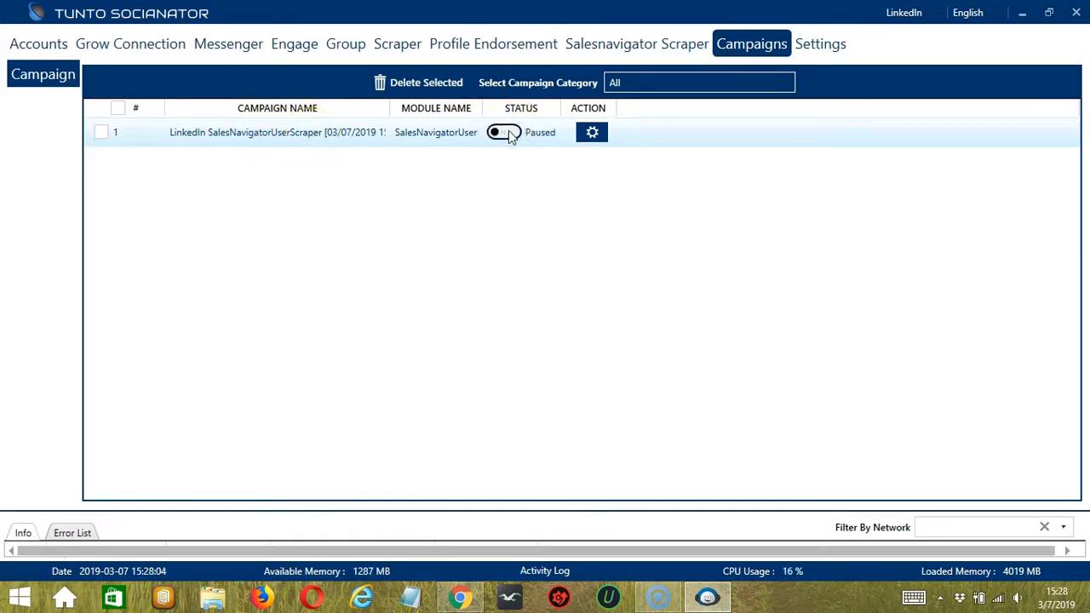
pyautogui.click(599, 135)
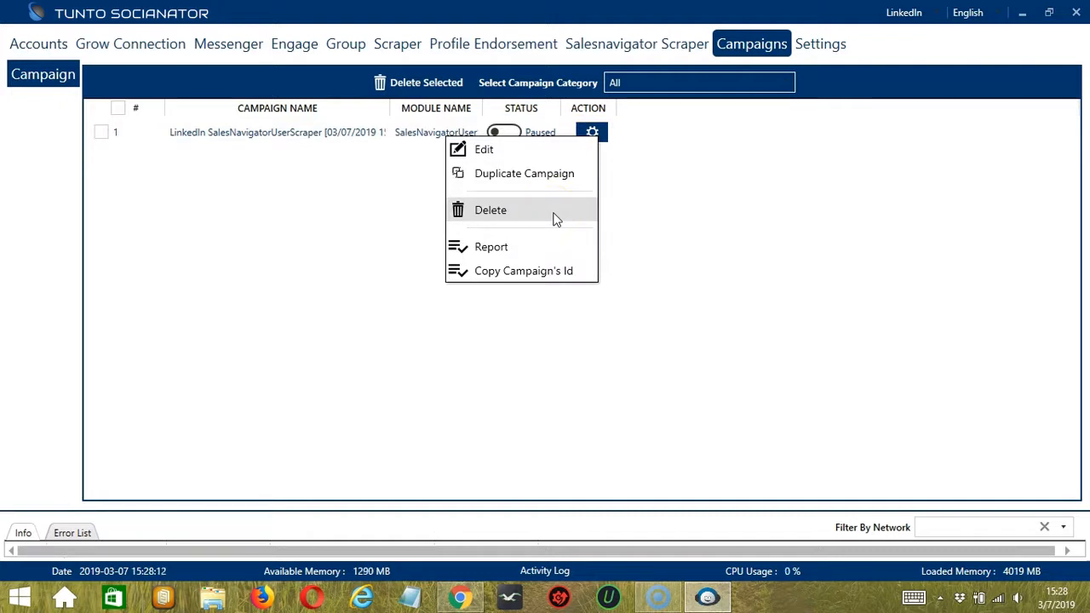
pyautogui.click(545, 252)
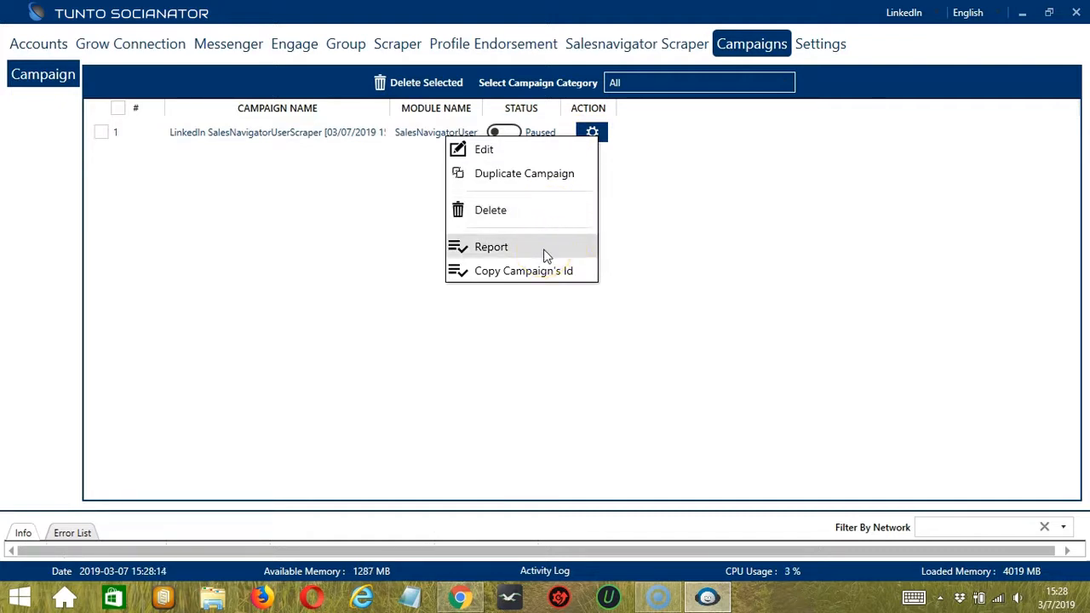
pyautogui.click(725, 205)
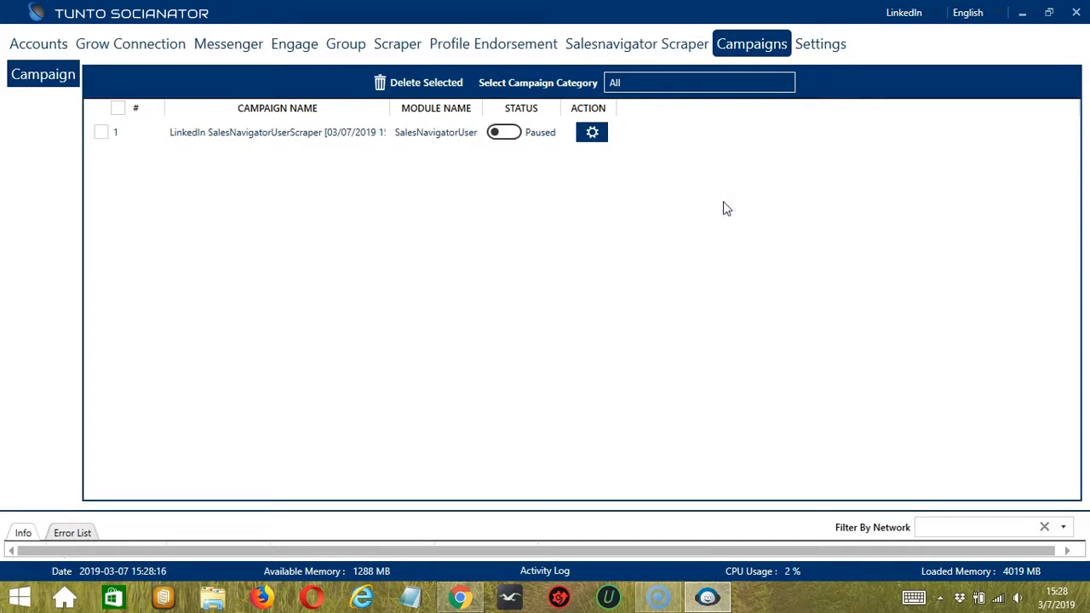